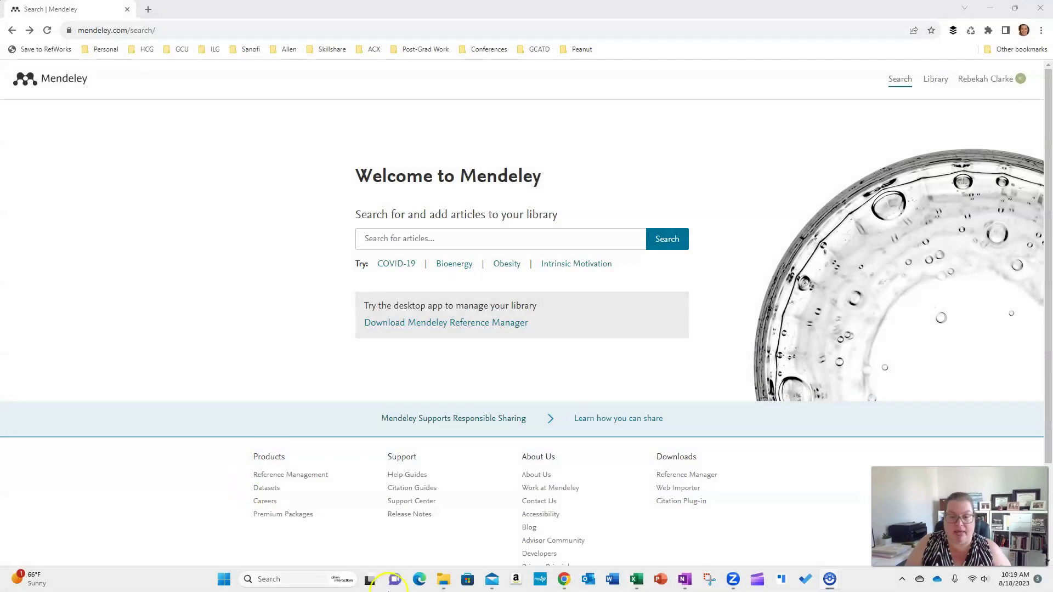
# Step: Bring the 2020 Reading Schedule-Checklist workbook forward and select the quantitative entry in cell K34
pyautogui.click(636, 579)
pyautogui.click(303, 308)
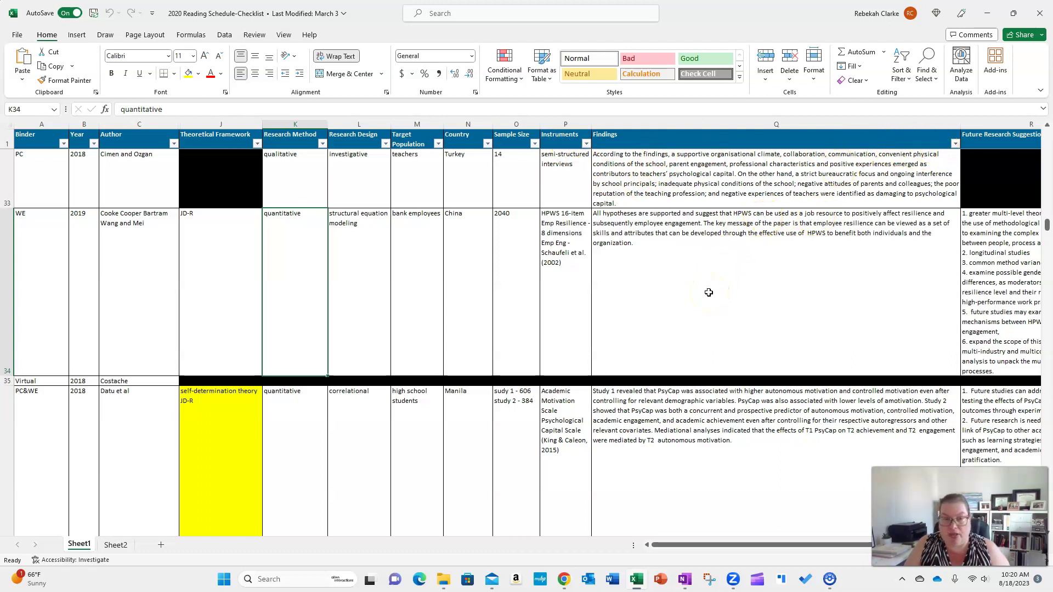
pyautogui.moveTo(686, 580)
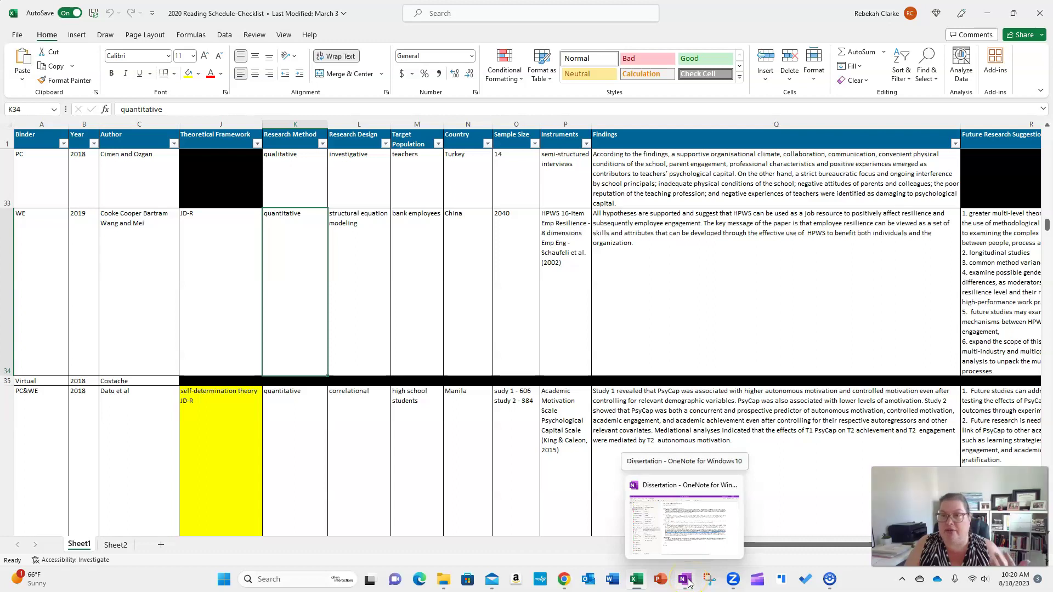
# Step: Bring OneNote's Dissertation notebook forward at its PsyCap as a Personal Resource page
pyautogui.click(686, 580)
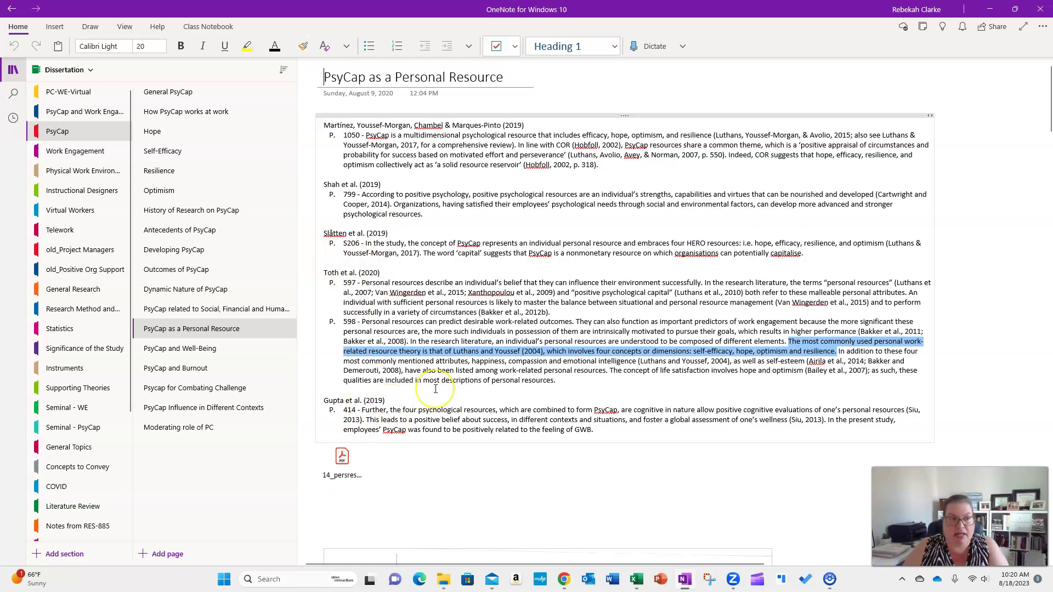
pyautogui.hotkey('alt', 'Tab')
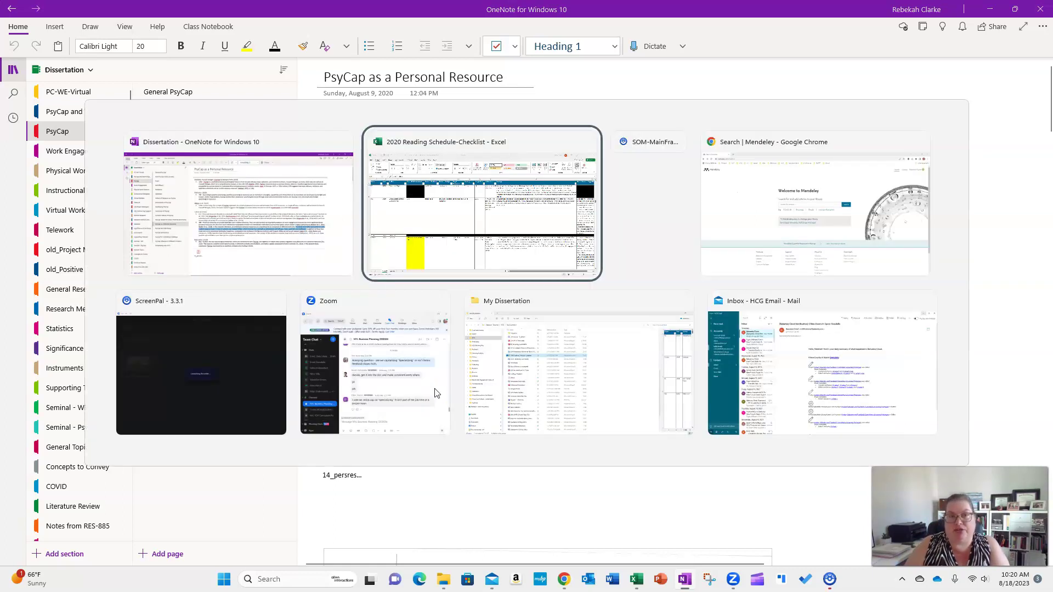
# Step: Return to the Chrome Mendeley window and open the web library's All References
pyautogui.hotkey('alt', 'Tab')
pyautogui.hotkey('alt', 'Tab')
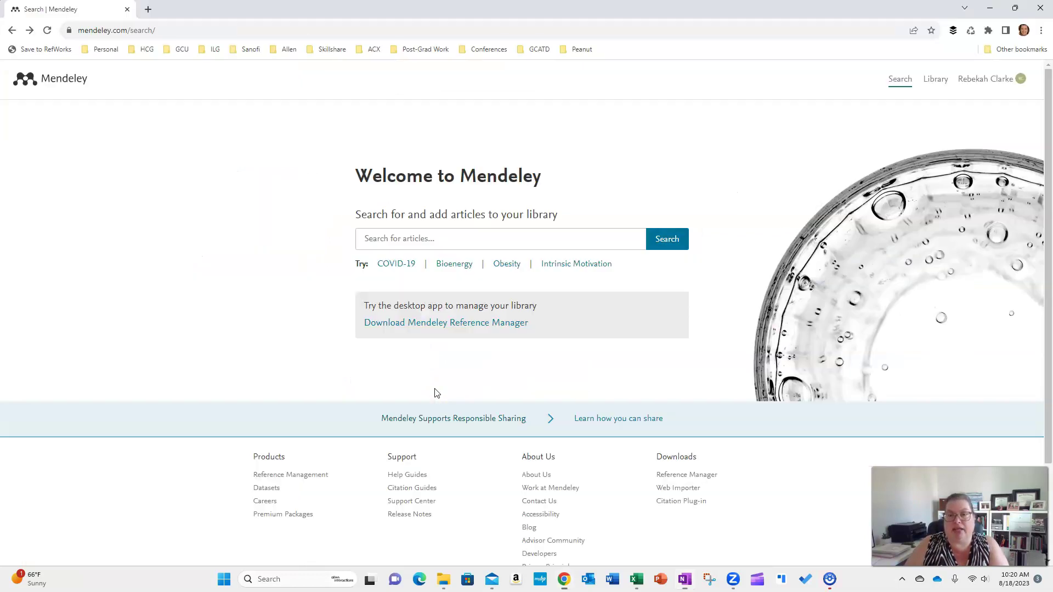
pyautogui.click(347, 301)
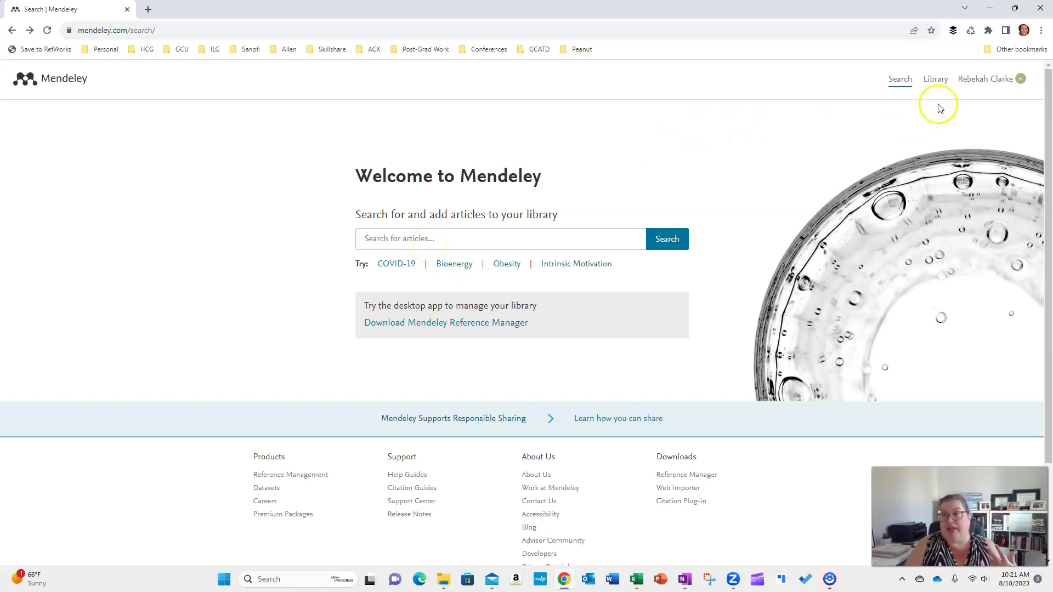
pyautogui.click(933, 80)
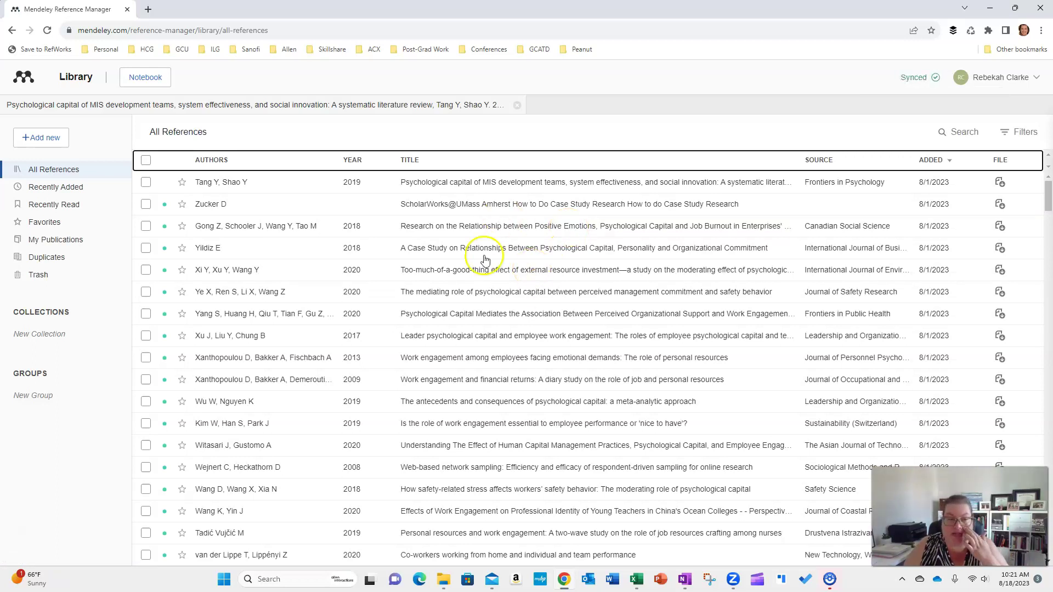
# Step: Browse All References and open the details of Tang and Shao's 2019 psychological capital review
pyautogui.scroll(-2, 461, 394)
pyautogui.scroll(-4, 453, 353)
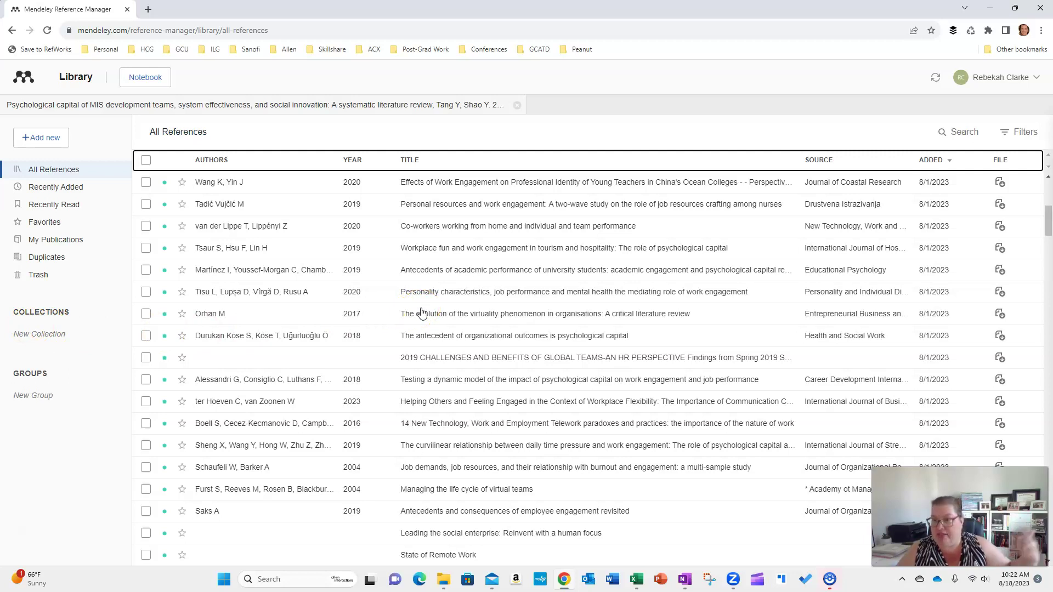
pyautogui.click(404, 313)
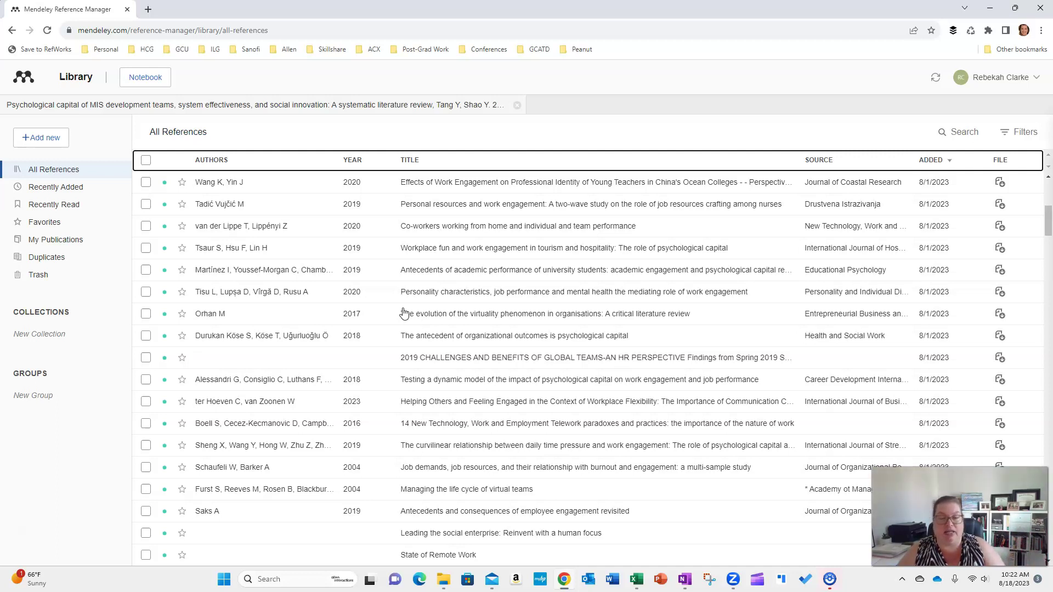
pyautogui.click(40, 368)
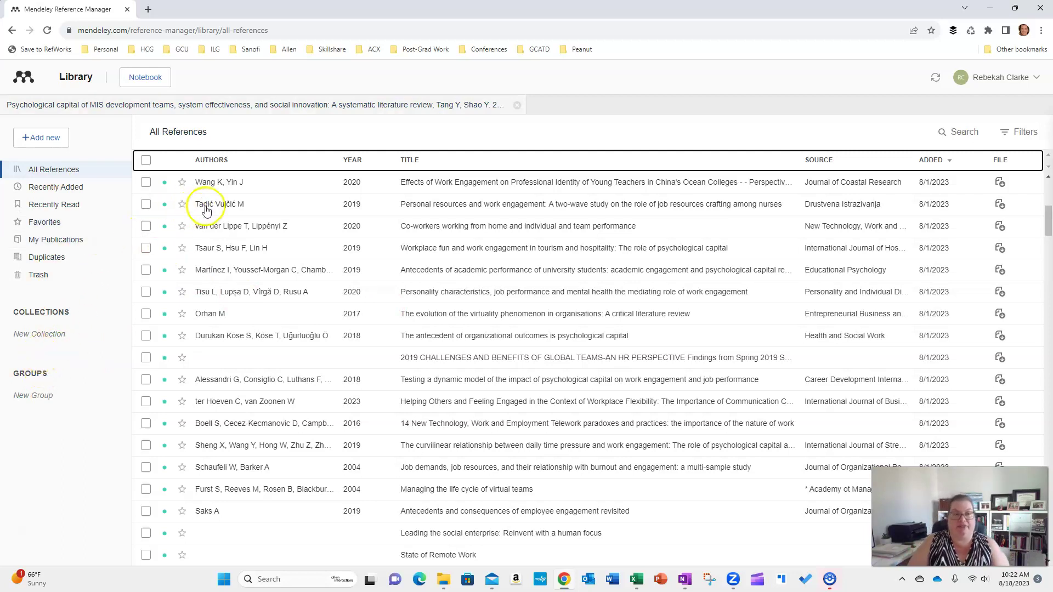
pyautogui.scroll(-2, 282, 274)
pyautogui.scroll(5, 223, 170)
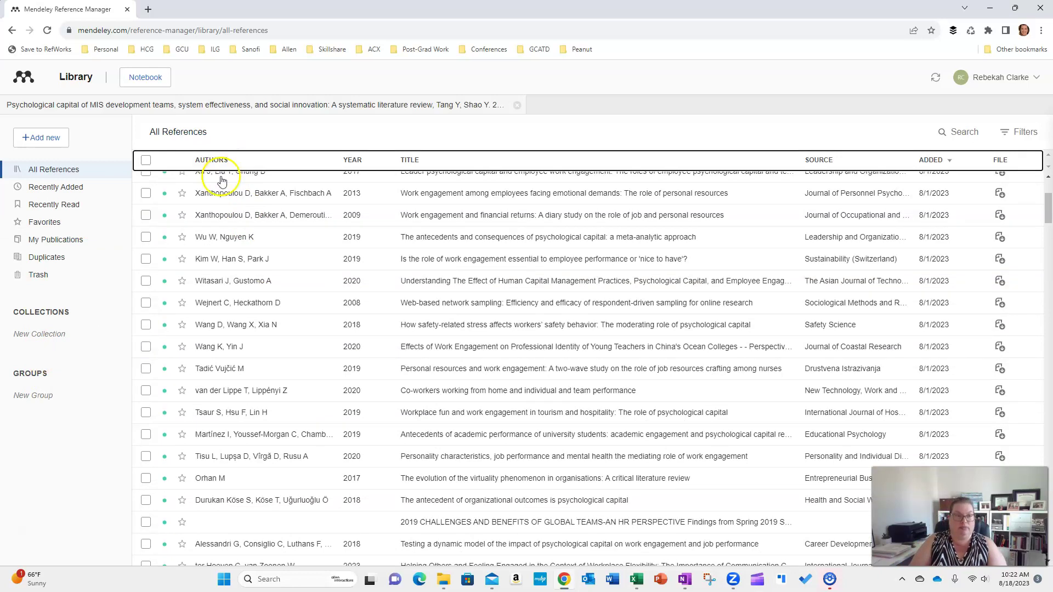
pyautogui.scroll(3, 222, 181)
pyautogui.click(239, 182)
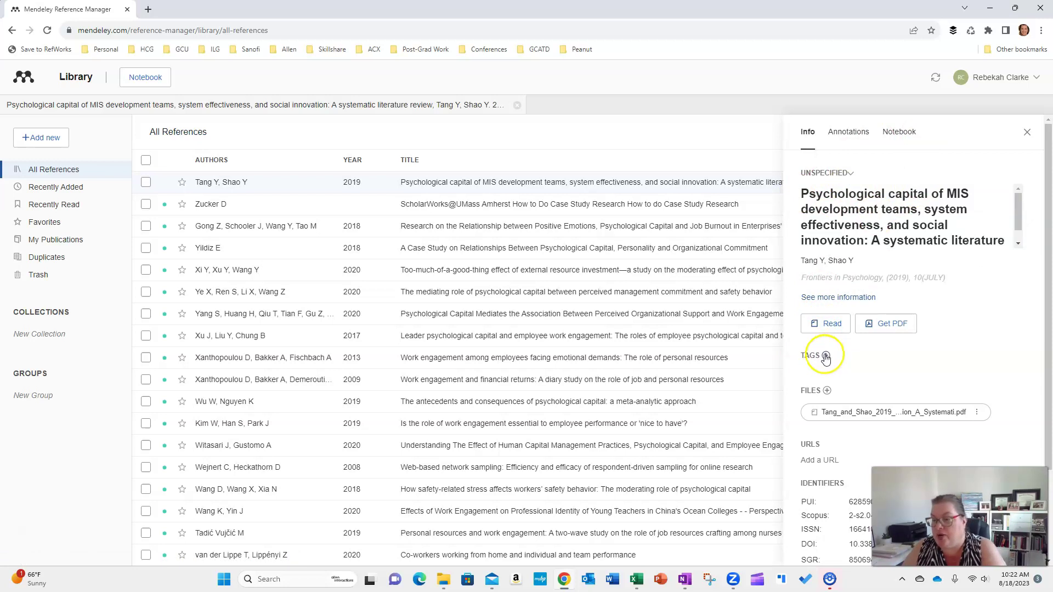
pyautogui.moveTo(636, 580)
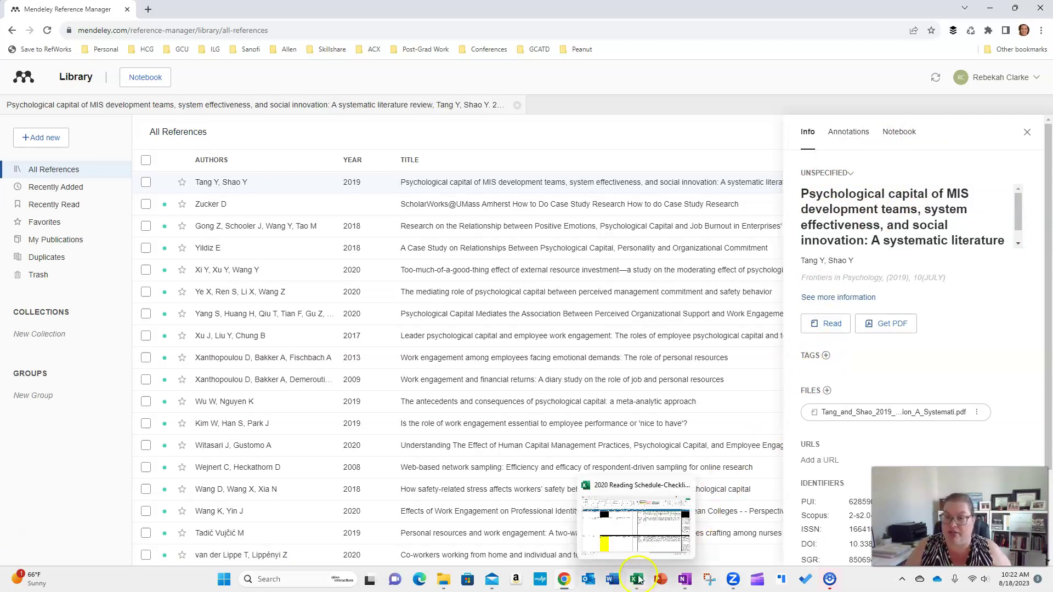
pyautogui.click(636, 543)
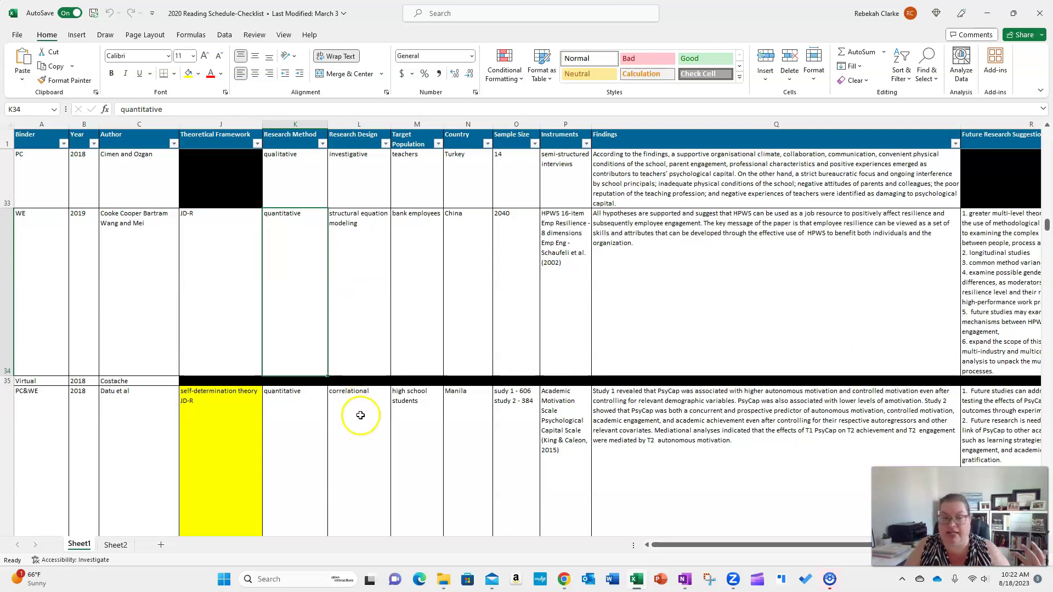
pyautogui.scroll(-5, 359, 404)
pyautogui.scroll(-8, 360, 418)
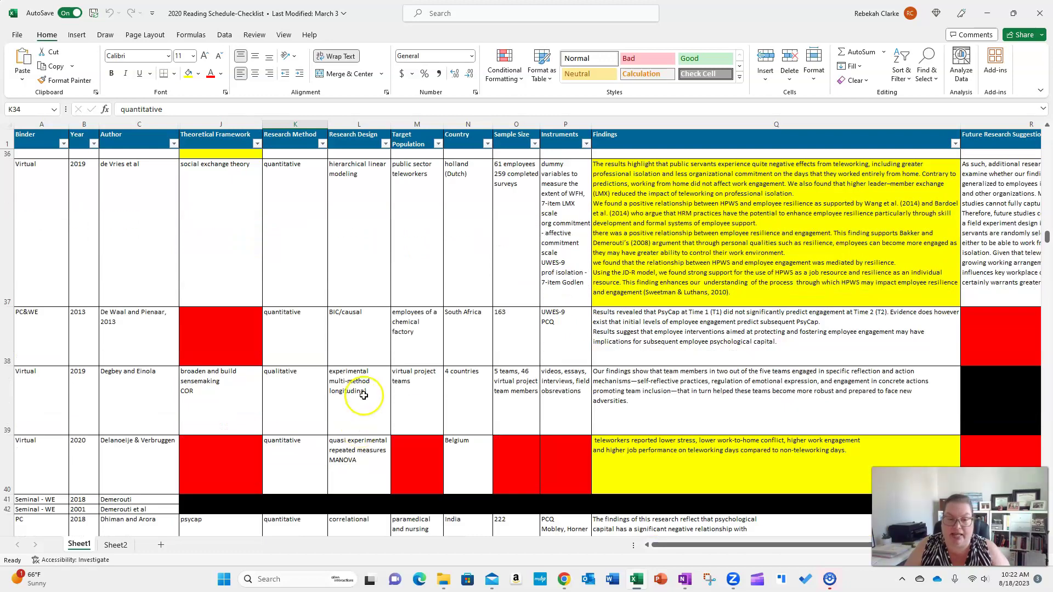
pyautogui.scroll(-2, 361, 417)
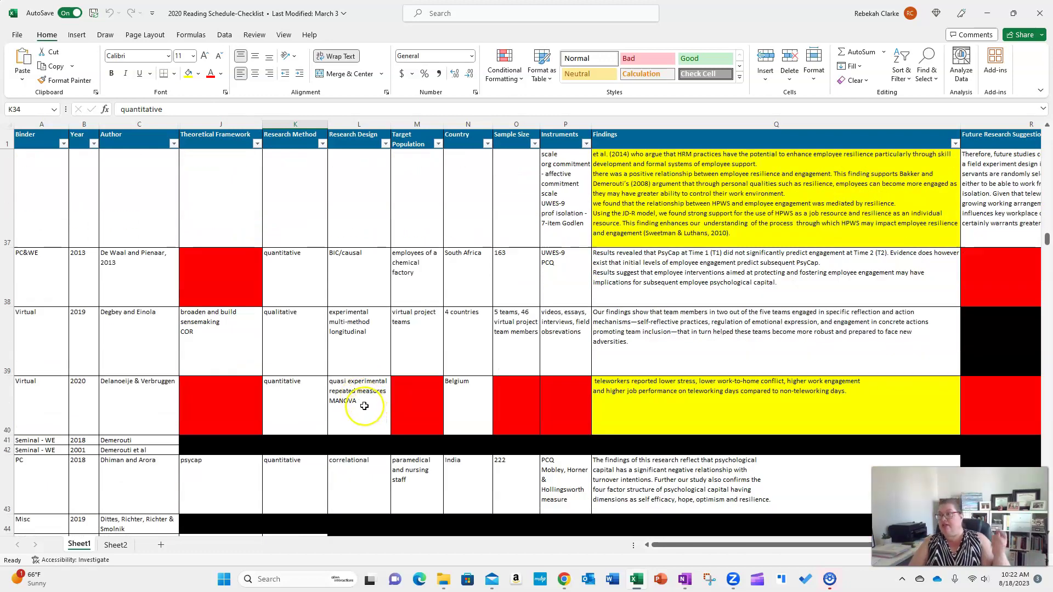
pyautogui.scroll(15, 364, 405)
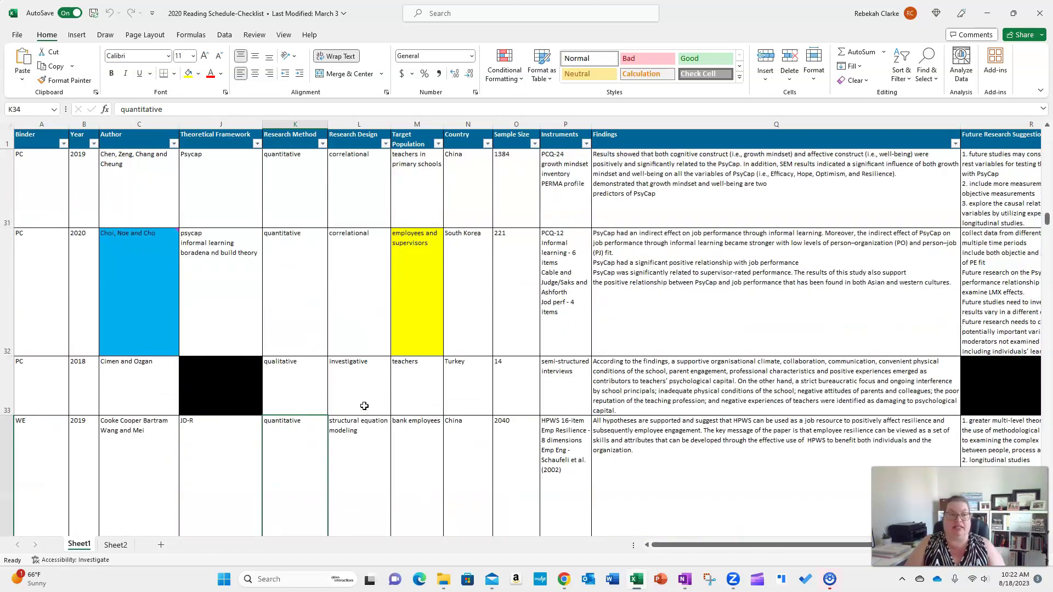
pyautogui.scroll(5, 364, 405)
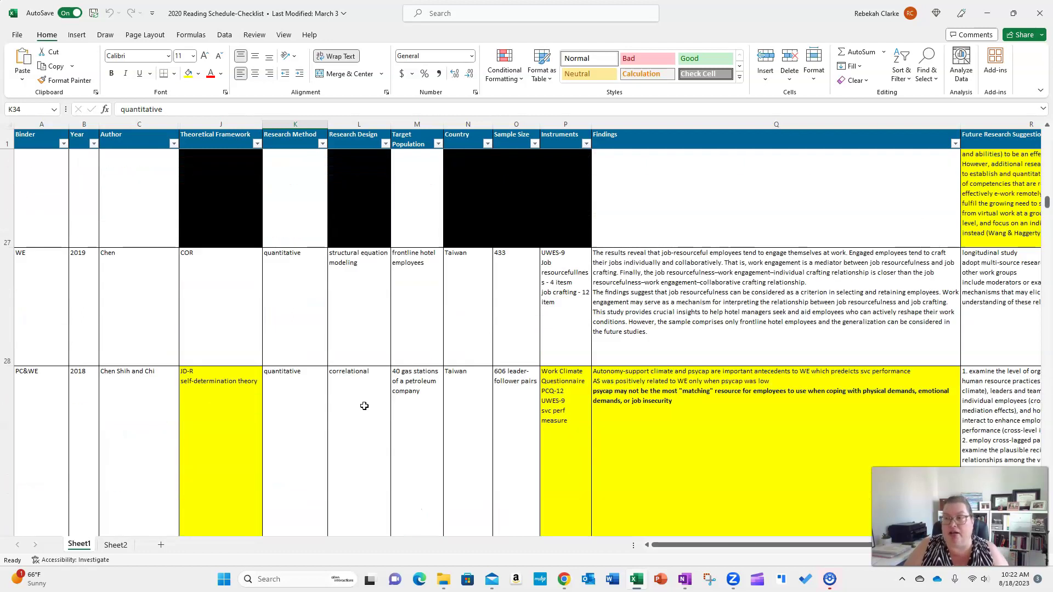
pyautogui.scroll(2, 364, 406)
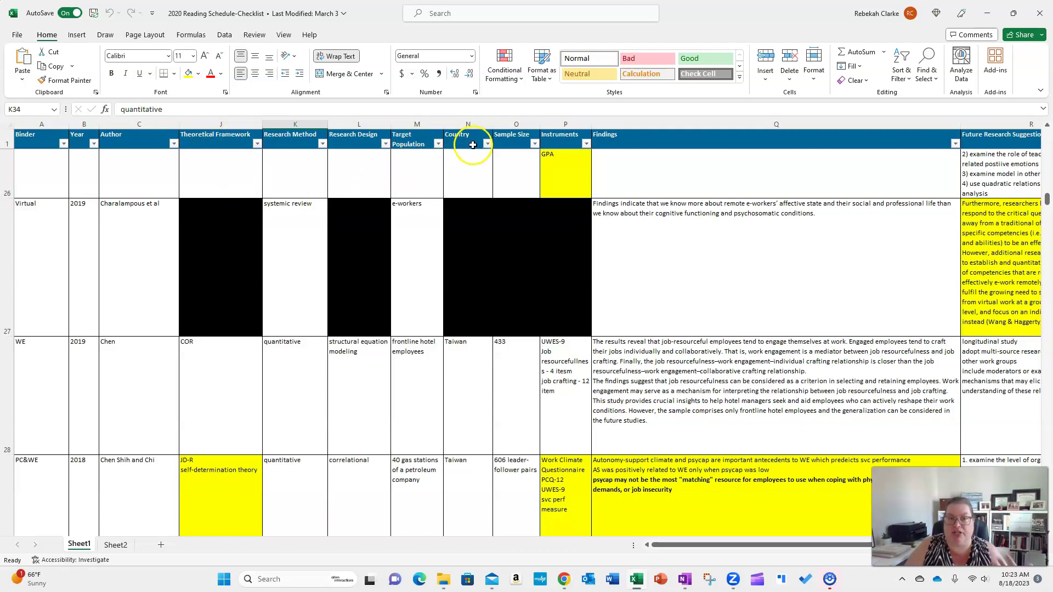
pyautogui.hotkey('alt', 'Tab')
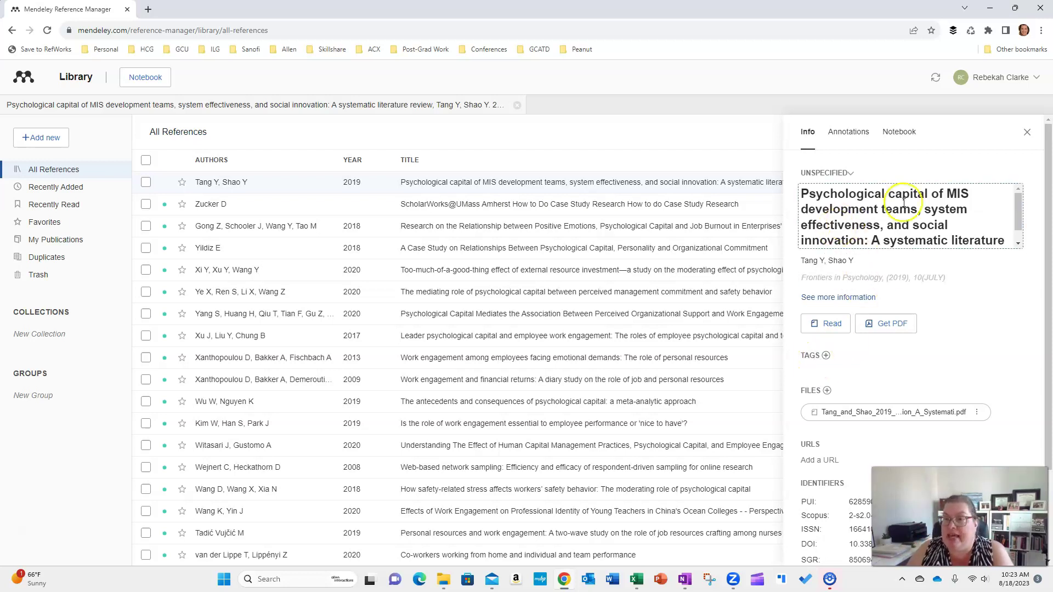
# Step: Check the paper's notes and linked Notebook pages, then bring OneNote's PsyCap page forward
pyautogui.click(857, 133)
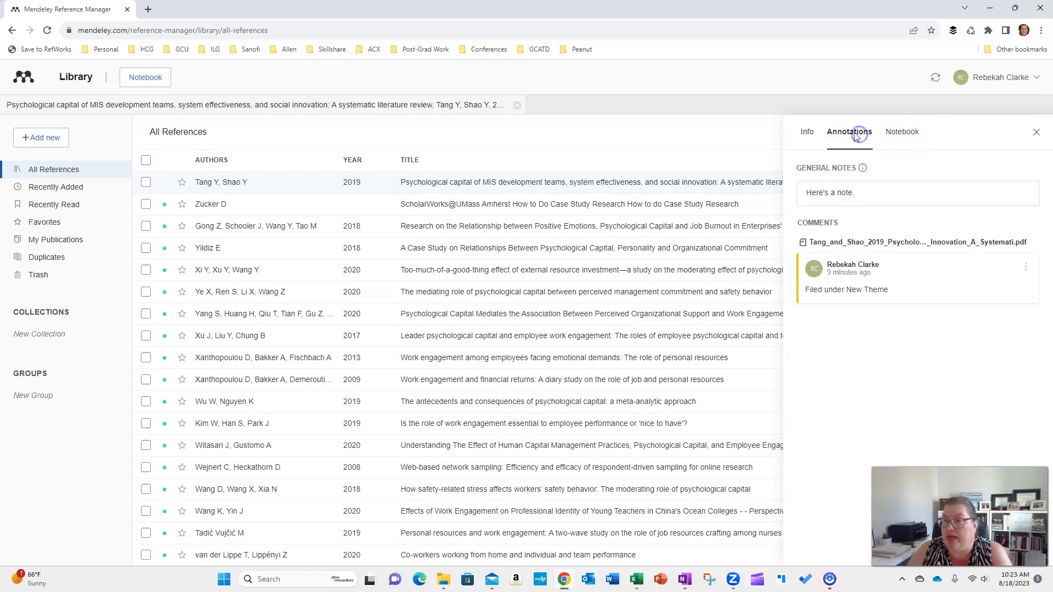
pyautogui.click(900, 132)
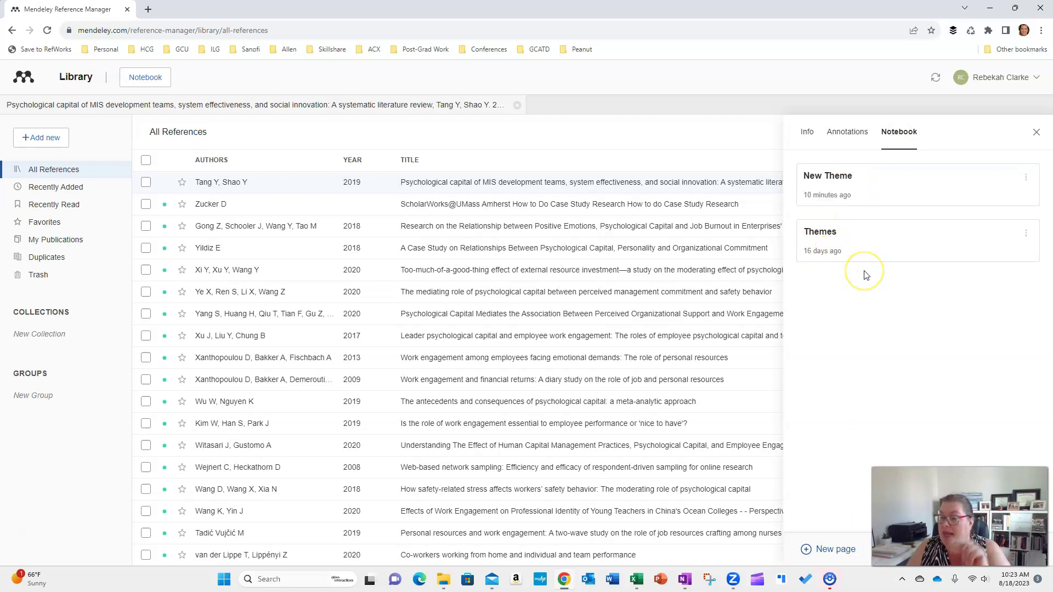
pyautogui.click(685, 580)
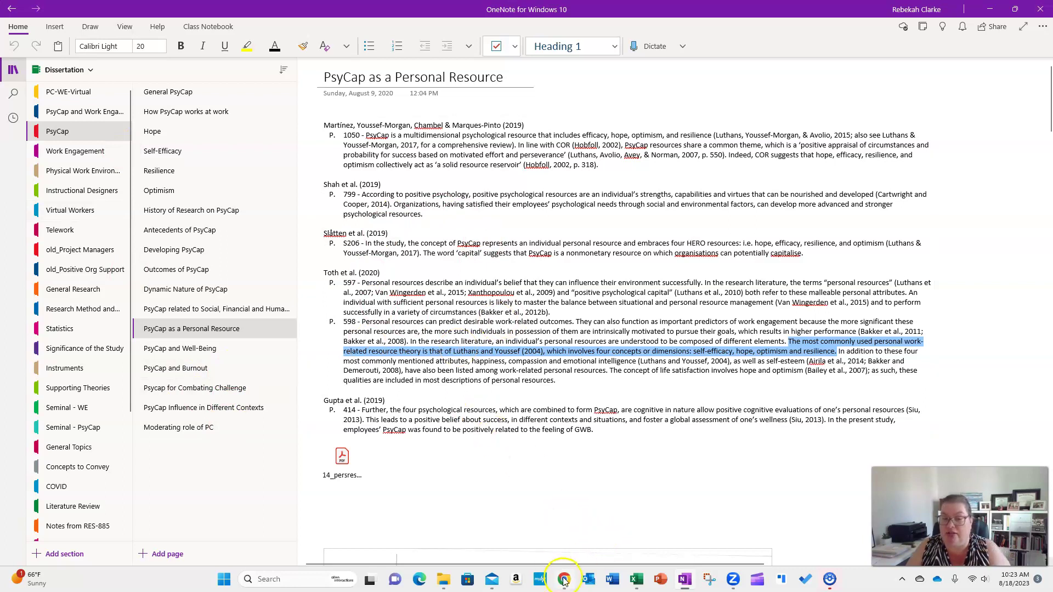
# Step: Open the Tang and Shao PDF and select its yellow human-motivation highlight on page 2
pyautogui.moveTo(564, 580)
pyautogui.click(582, 499)
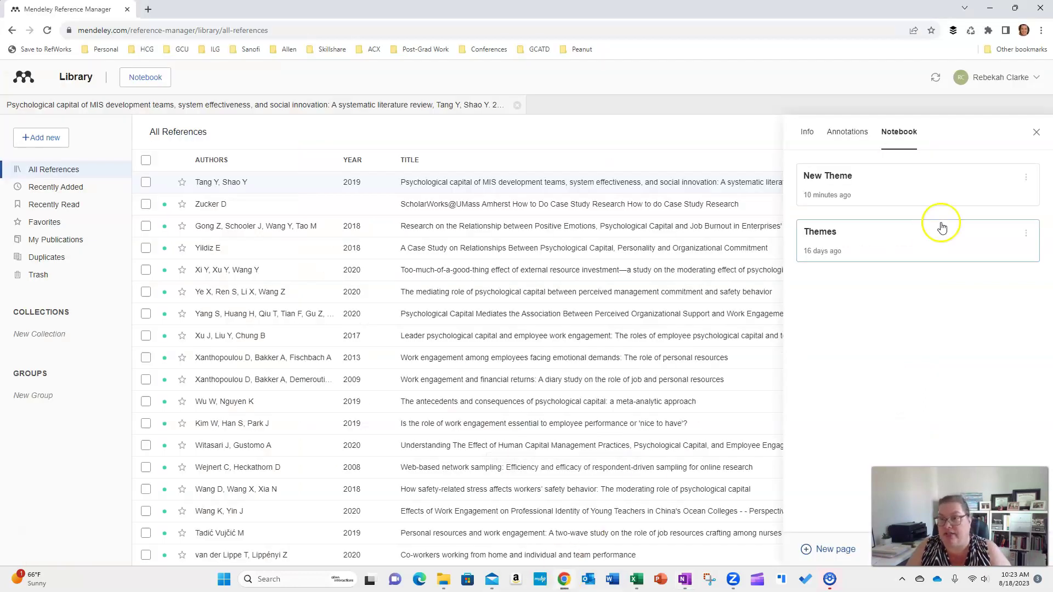
pyautogui.doubleClick(227, 183)
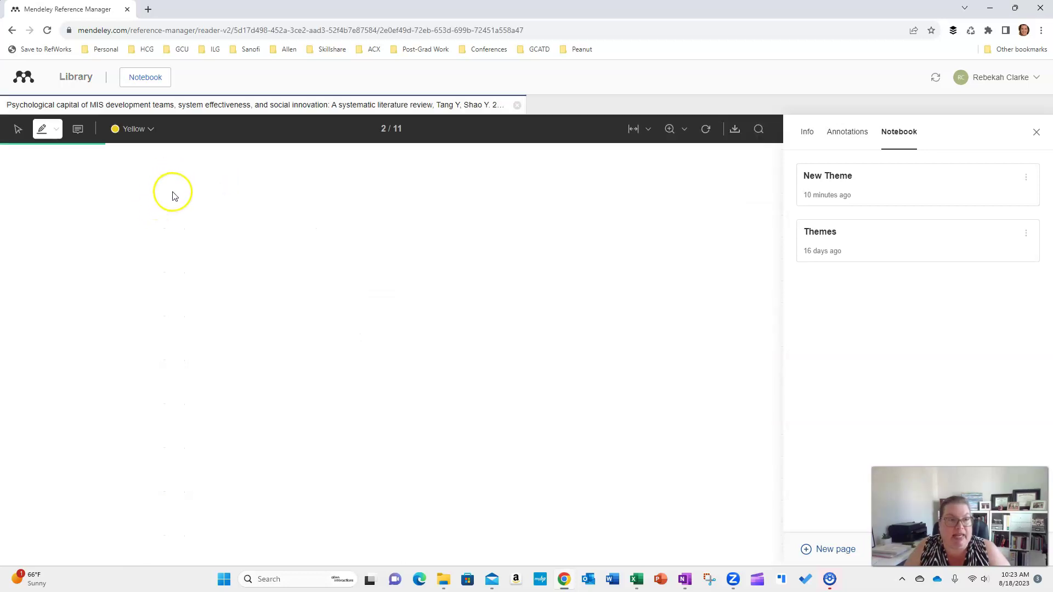
pyautogui.scroll(-1, 245, 272)
pyautogui.scroll(-1, 245, 273)
pyautogui.scroll(-3, 233, 265)
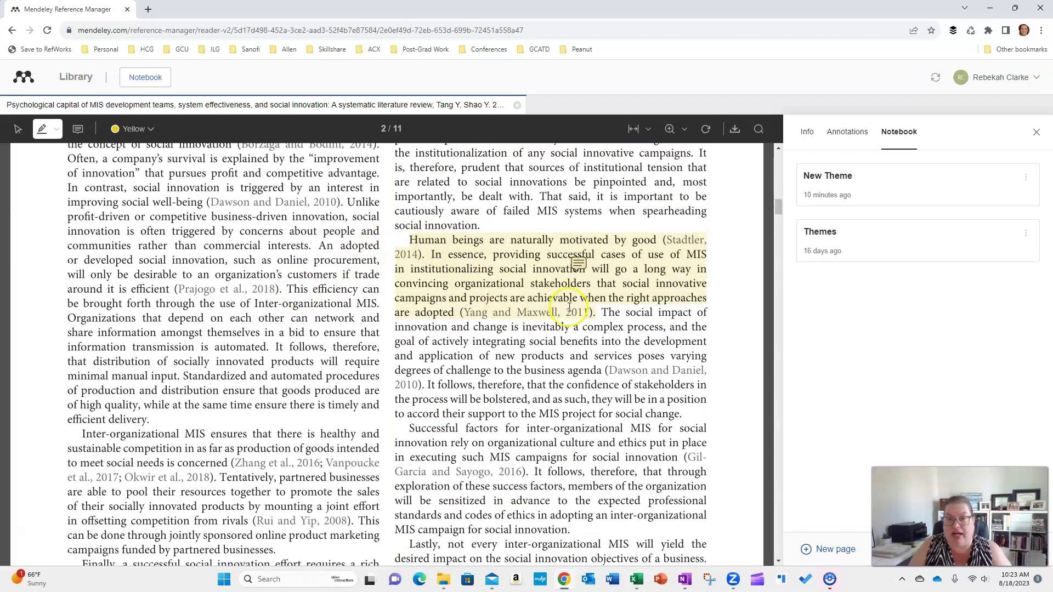
pyautogui.click(579, 267)
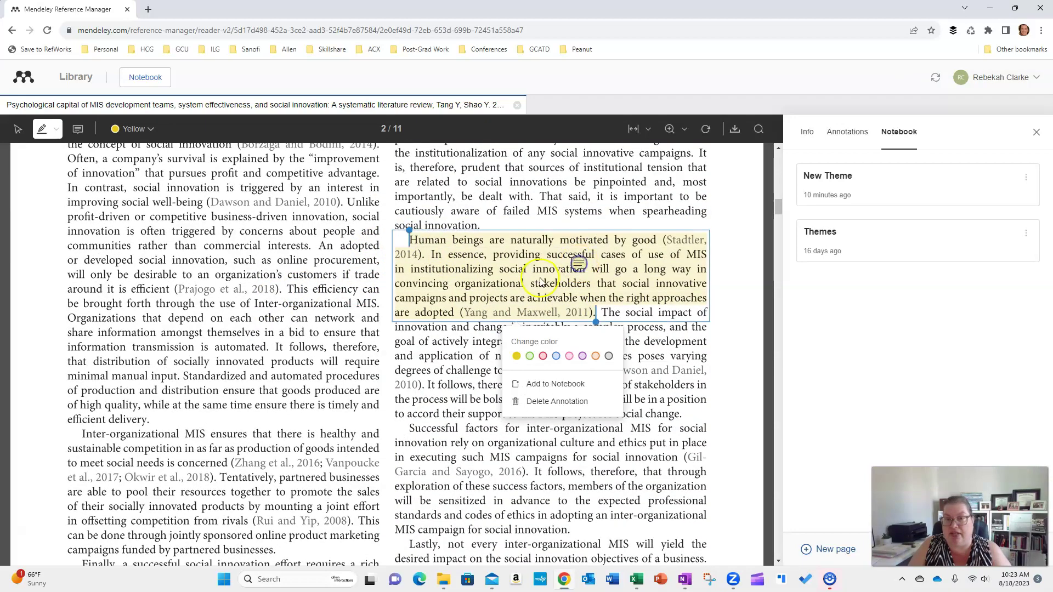
# Step: Create a Notebook page titled 'Another New Theme' and add the yellow highlight to it
pyautogui.click(546, 386)
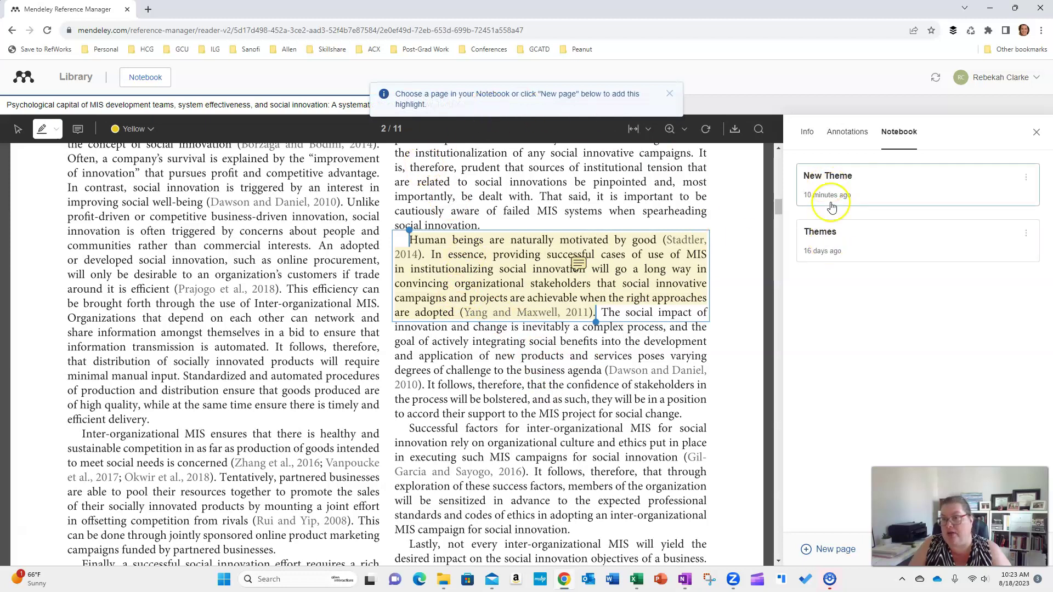
pyautogui.click(831, 548)
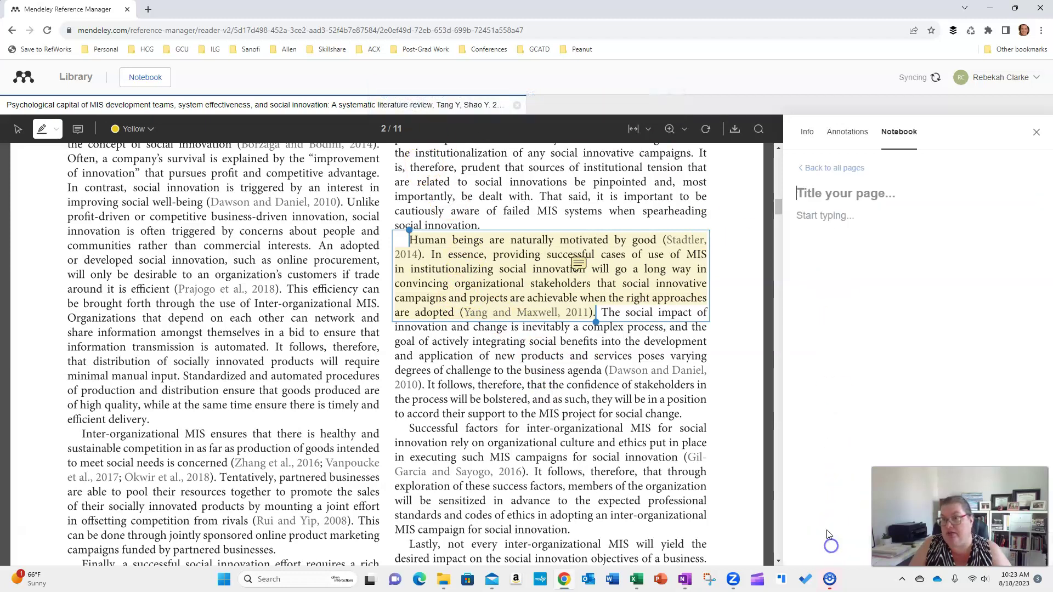
pyautogui.write('Another New Theme')
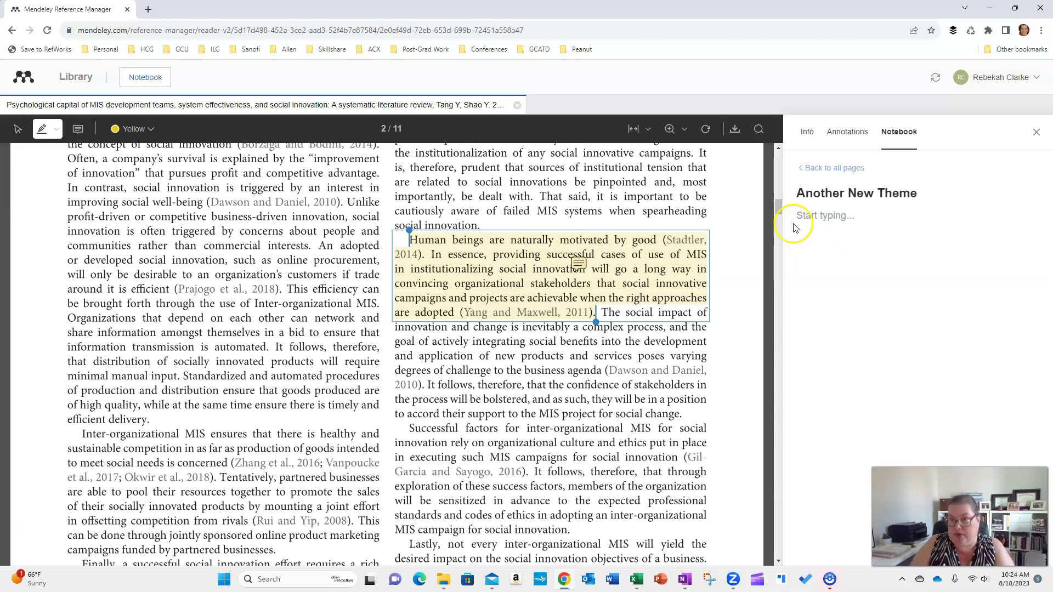
pyautogui.click(827, 219)
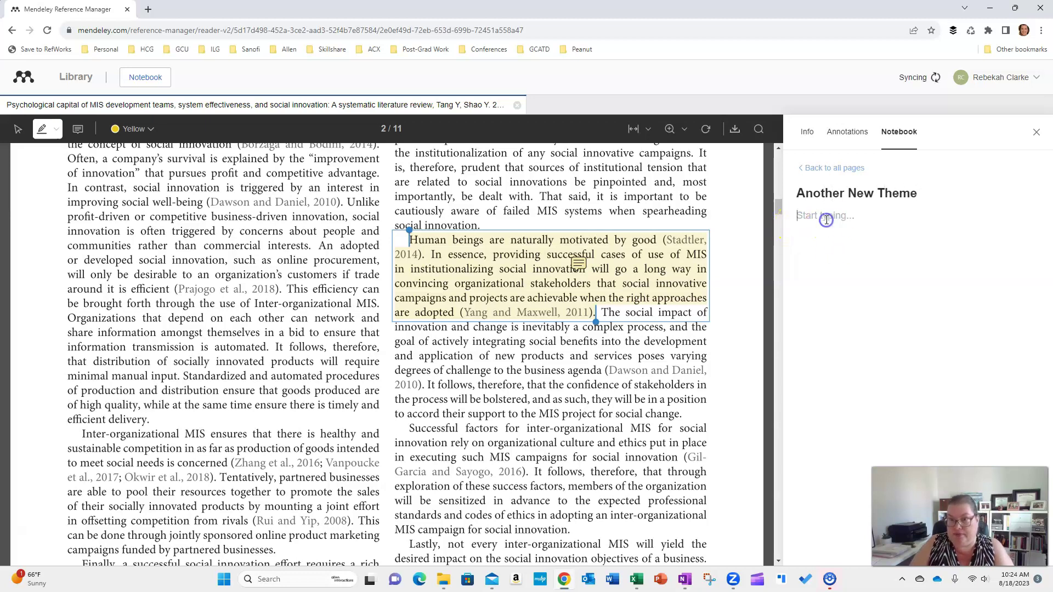
pyautogui.click(579, 265)
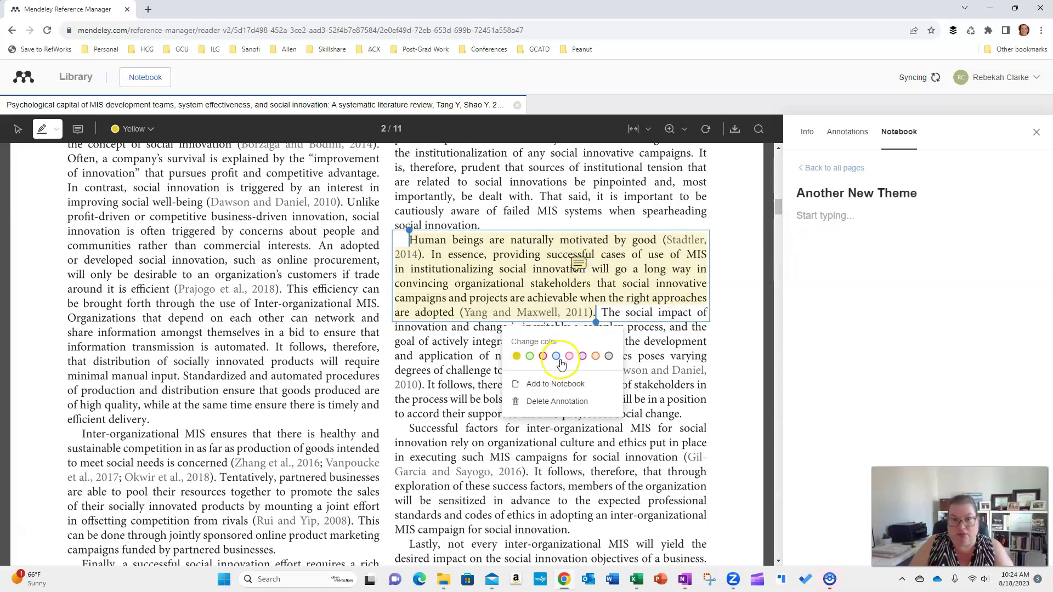
pyautogui.click(556, 384)
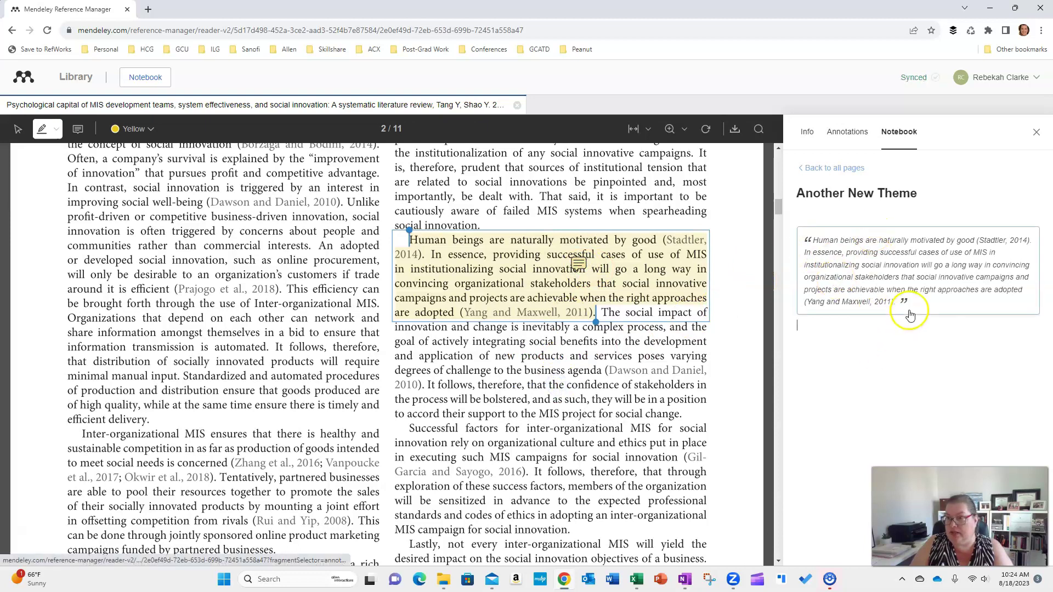
# Step: Comment 'Love this graphic - could I create a version for my study?' on Figure 1's Optimism ellipse
pyautogui.click(827, 170)
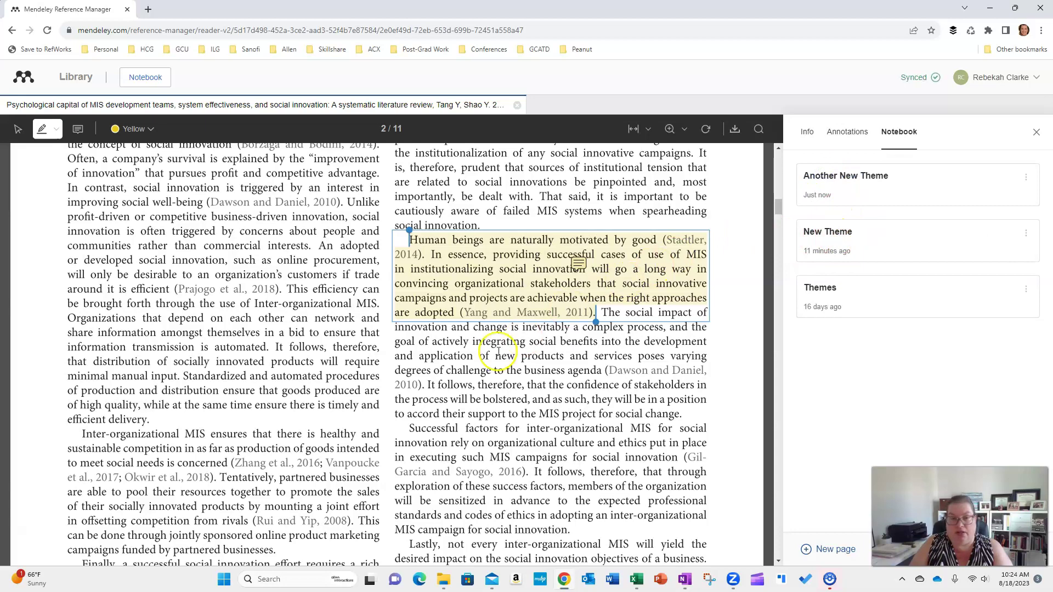
pyautogui.scroll(-4, 486, 400)
pyautogui.scroll(-3, 389, 392)
pyautogui.scroll(-10, 122, 230)
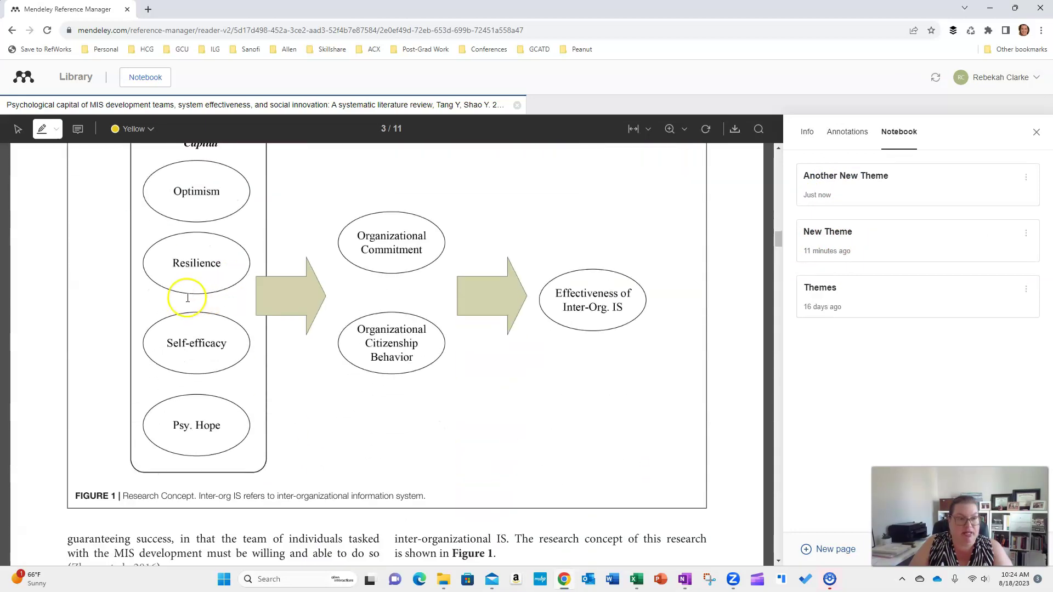
pyautogui.click(77, 130)
pyautogui.click(180, 179)
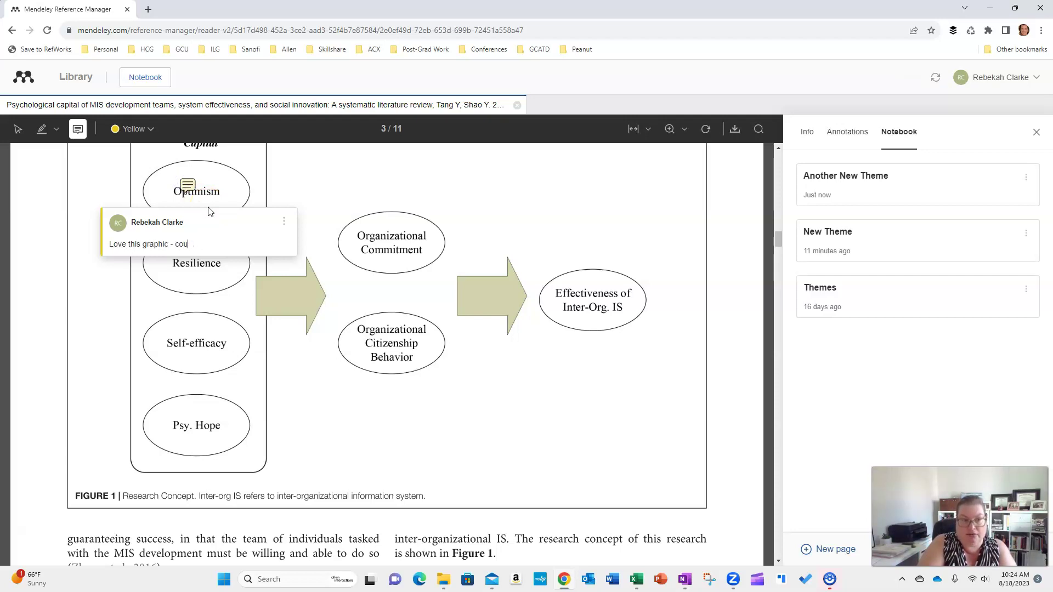
pyautogui.write('Love this graphic - could I create a version for m')
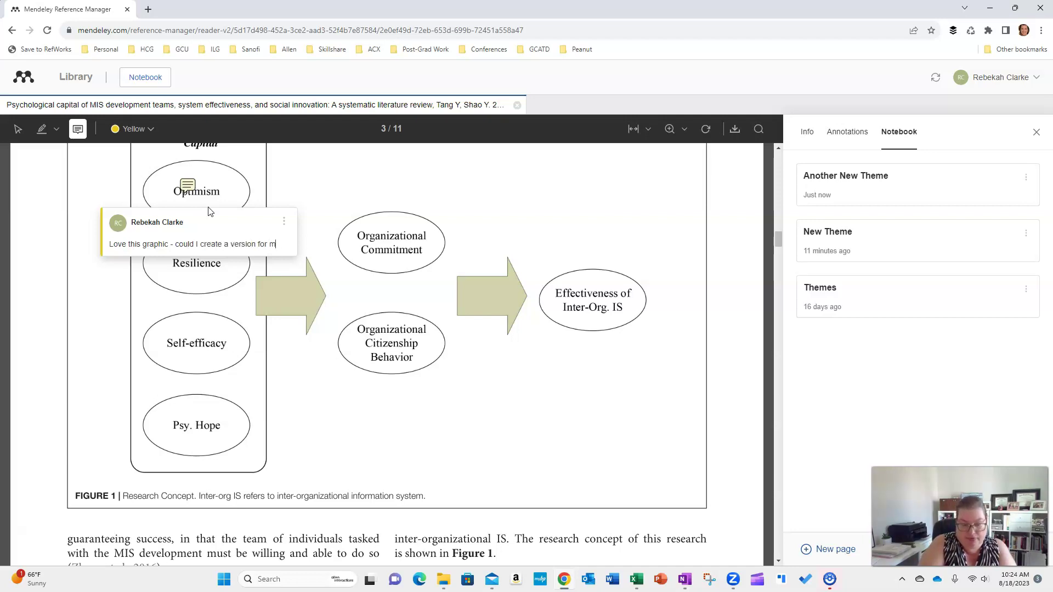
pyautogui.write('study?')
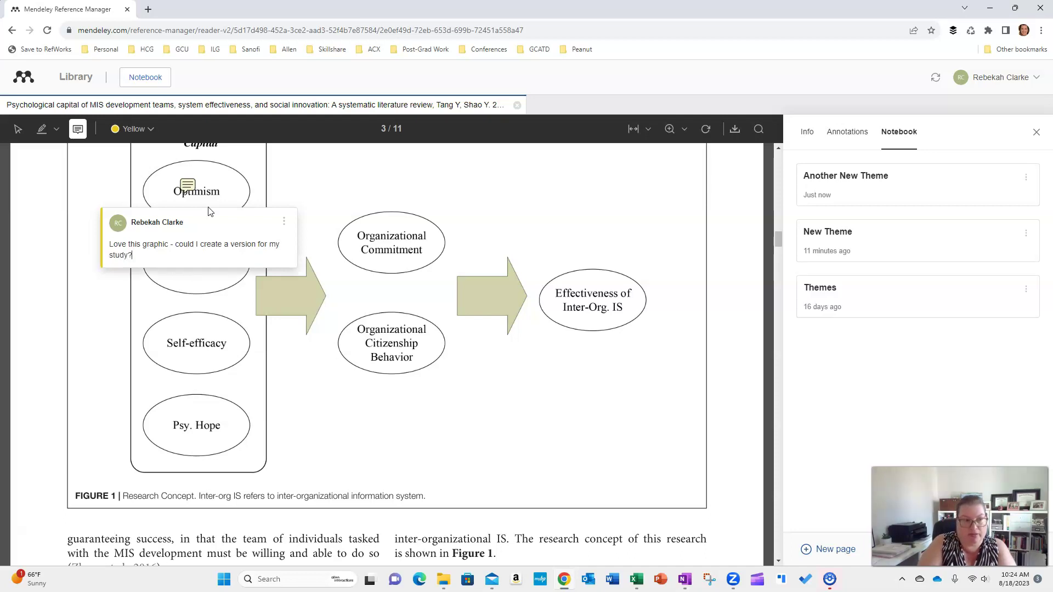
pyautogui.click(314, 417)
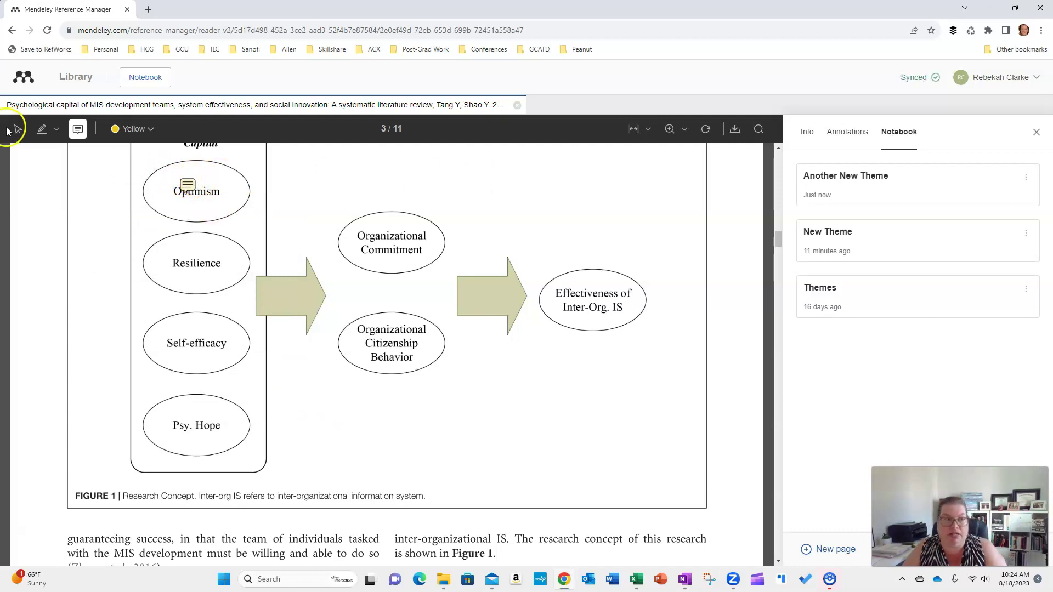
# Step: Delete the blank comment beside the self-efficacy definition, leaving the paper's two comments
pyautogui.click(848, 132)
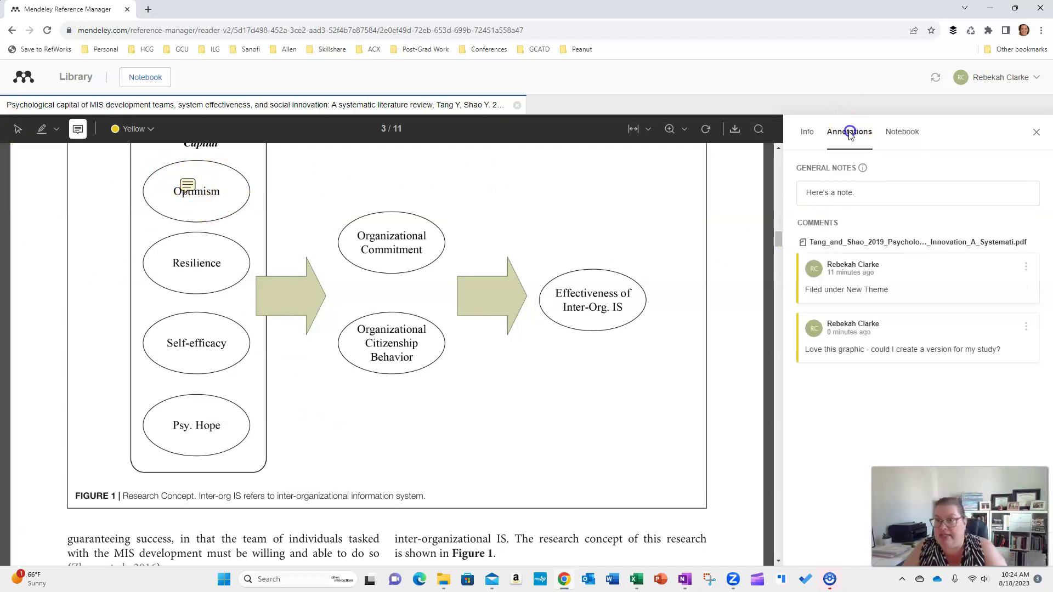
pyautogui.scroll(-7, 319, 346)
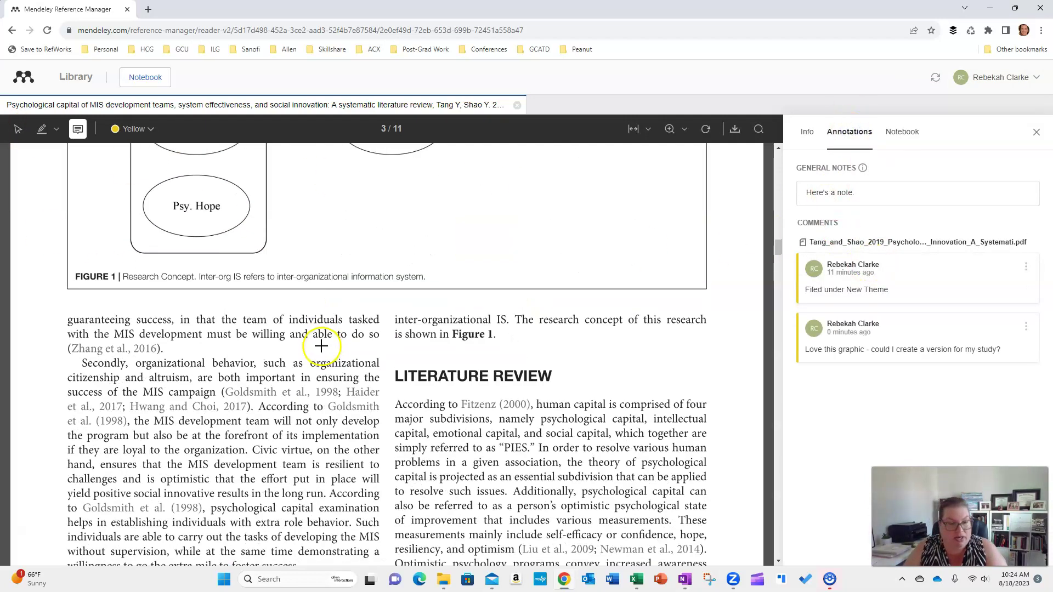
pyautogui.scroll(-5, 317, 346)
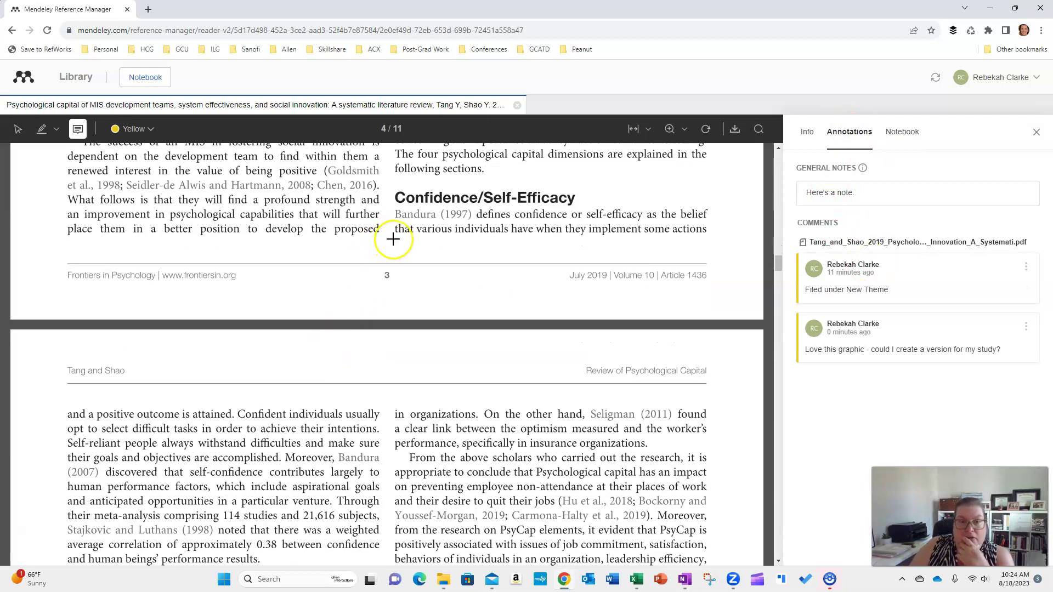
pyautogui.click(486, 226)
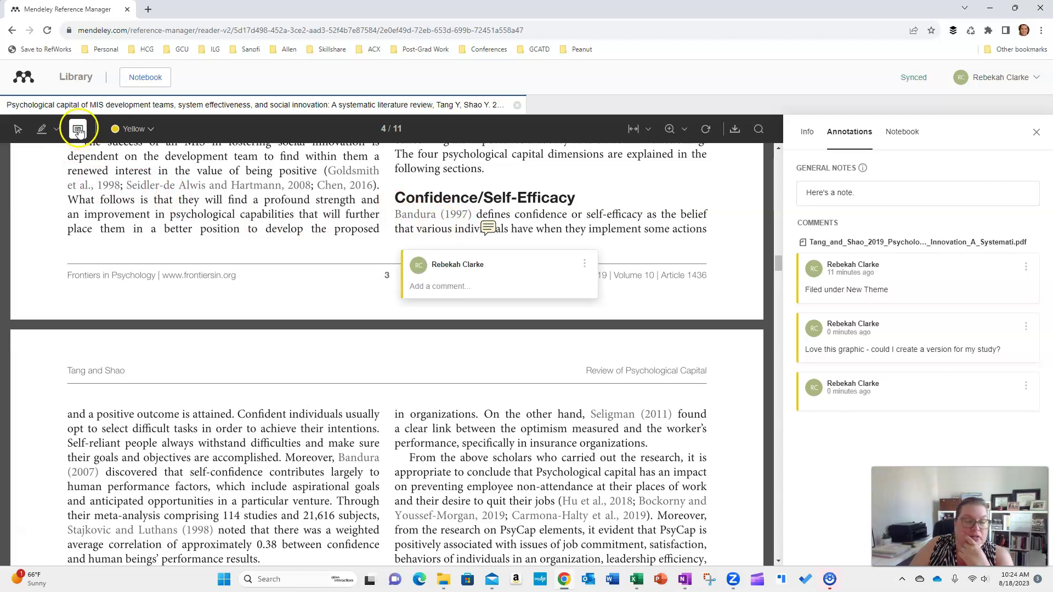
pyautogui.click(585, 264)
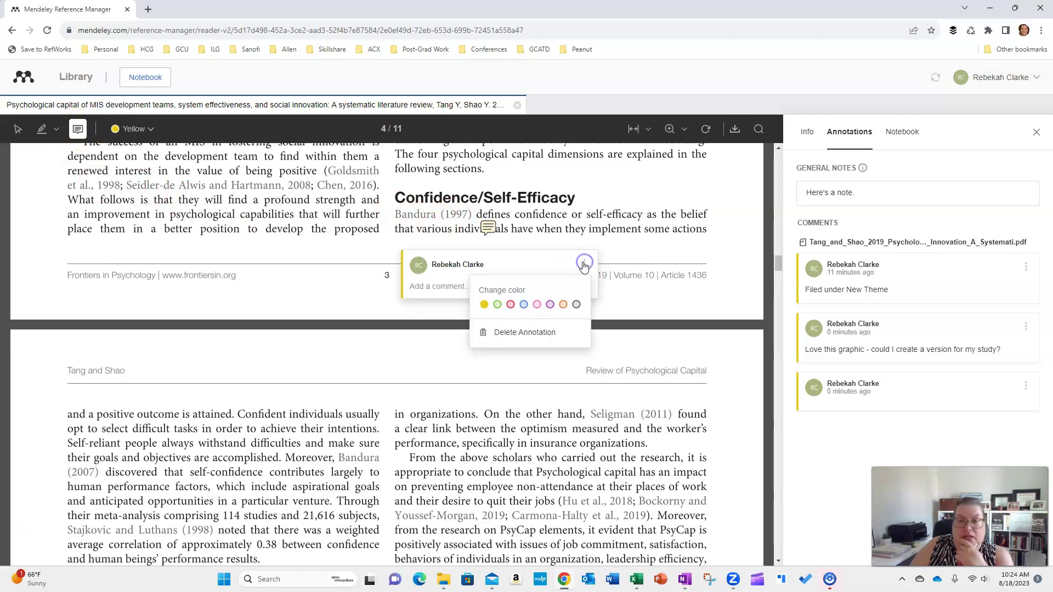
pyautogui.click(511, 333)
pyautogui.click(18, 129)
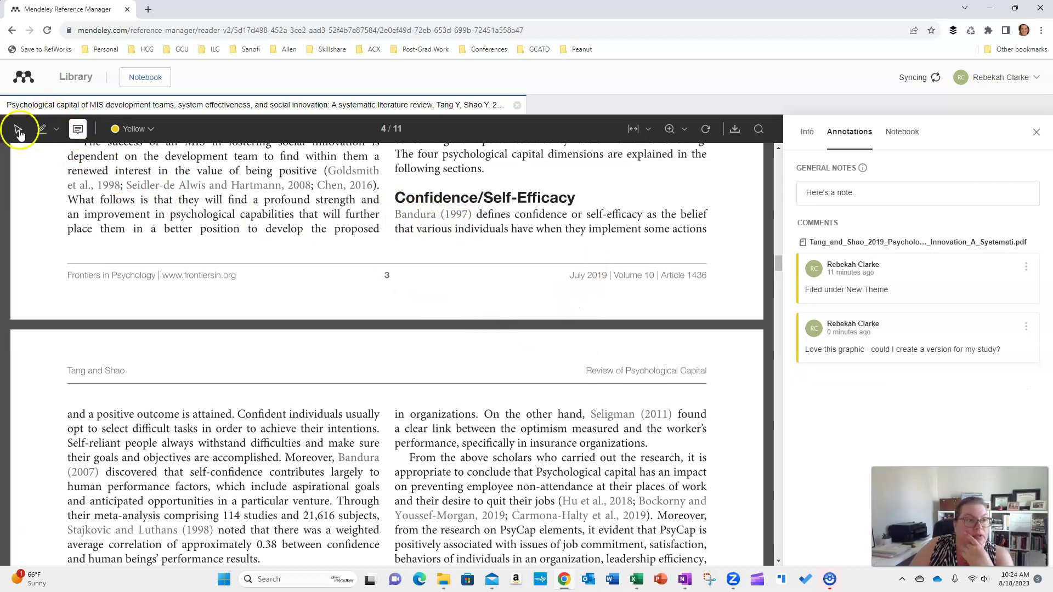
# Step: Highlight the Bandura (1997) citation in yellow
pyautogui.moveTo(395, 214); pyautogui.dragTo(478, 214)
pyautogui.click(421, 215)
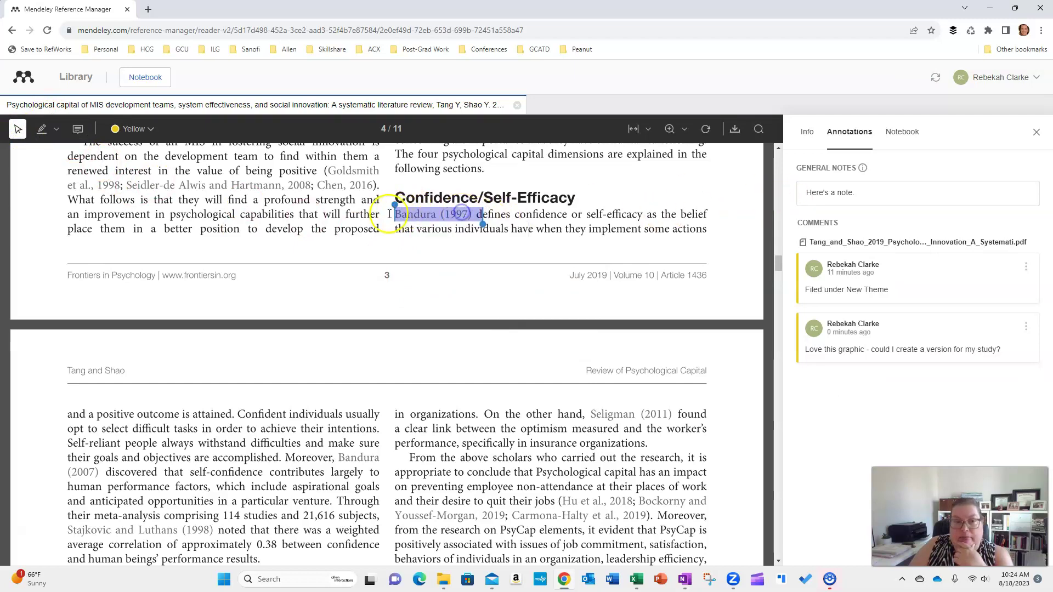
pyautogui.click(42, 129)
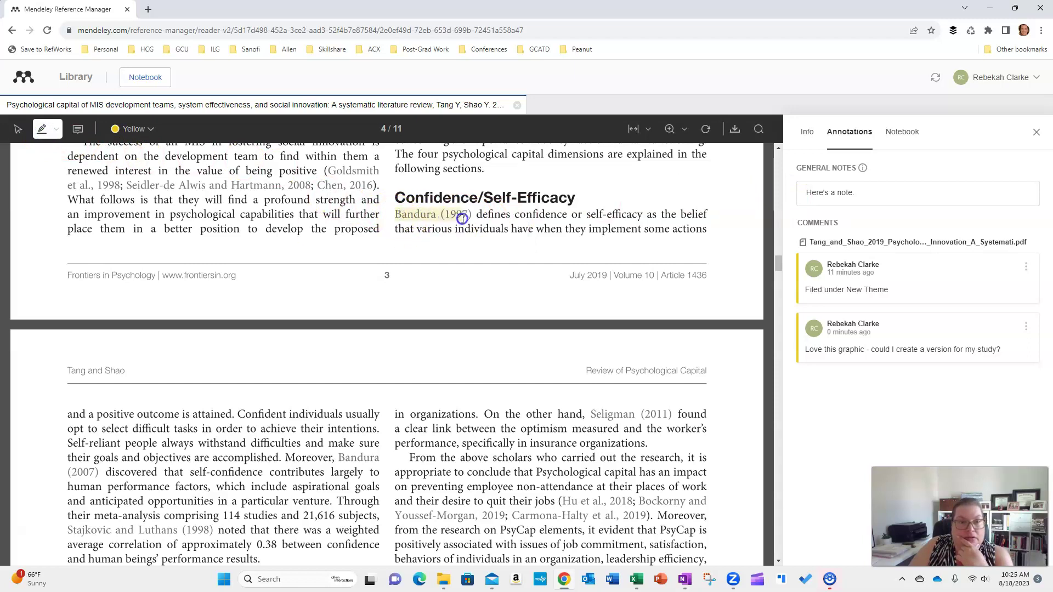
pyautogui.click(17, 130)
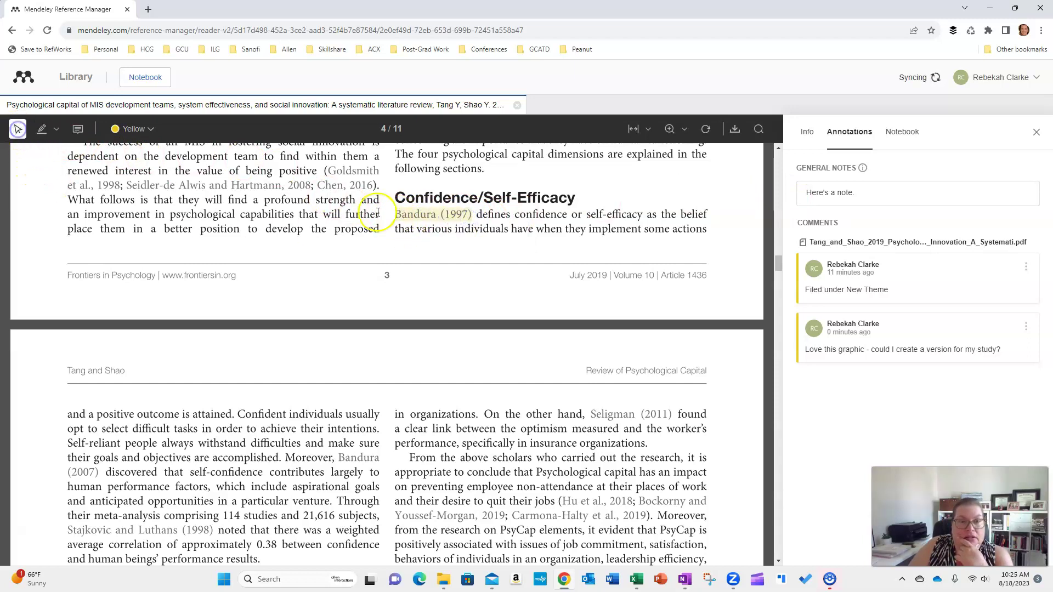
pyautogui.click(421, 215)
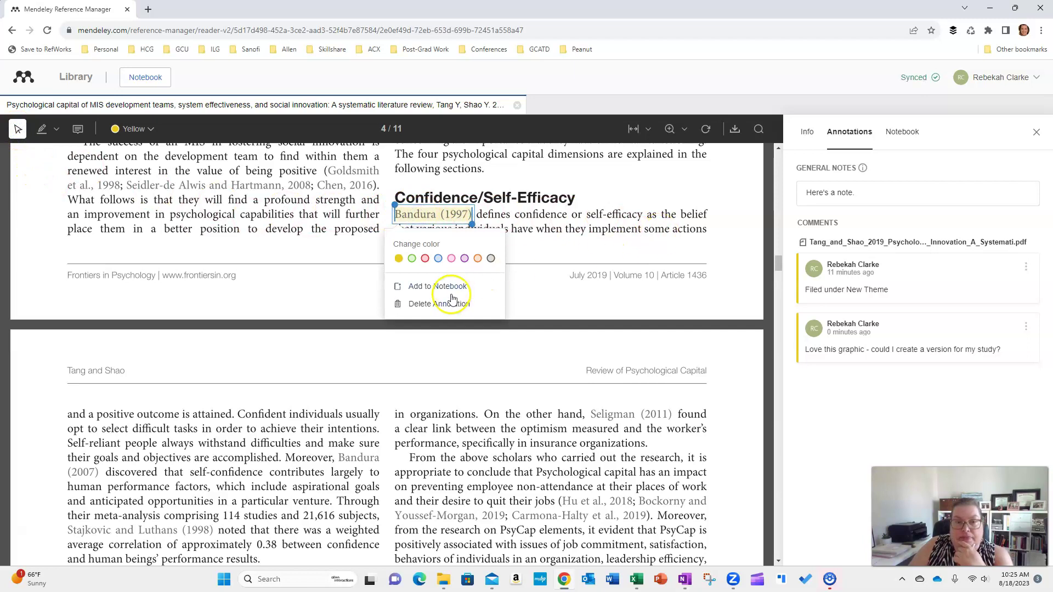
# Step: Change the article's general note from 'Here's a note' to 'Seminal author'
pyautogui.click(839, 195)
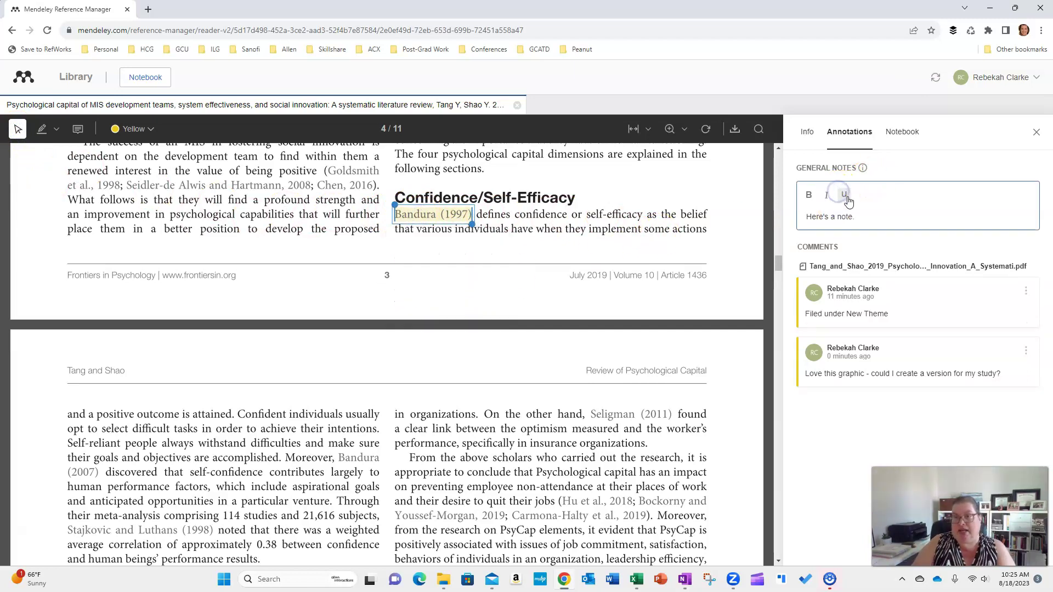
pyautogui.write('SEminal author')
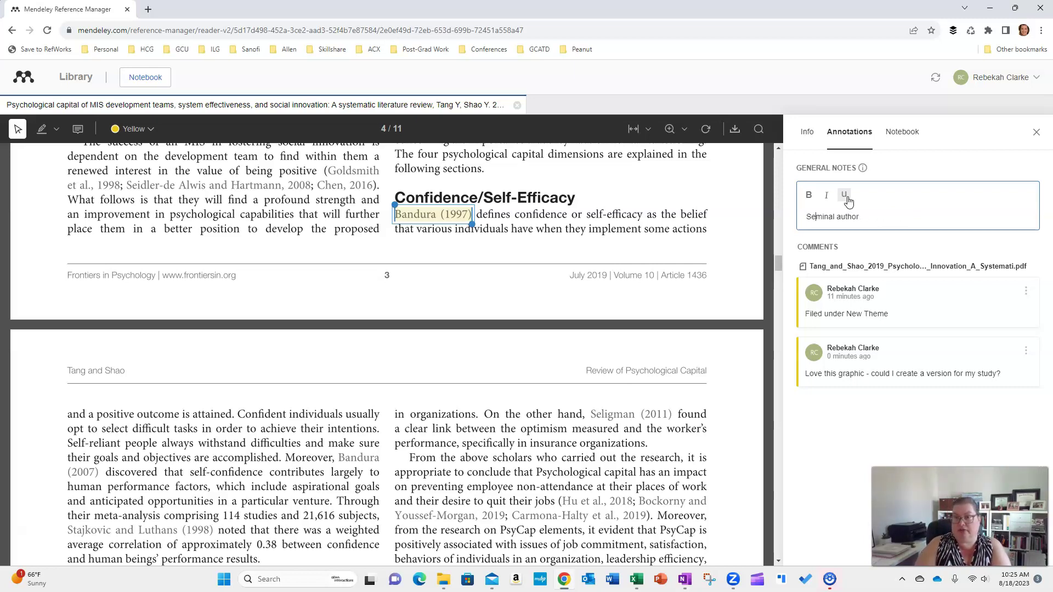
pyautogui.click(617, 407)
pyautogui.click(662, 248)
pyautogui.scroll(-10, 378, 351)
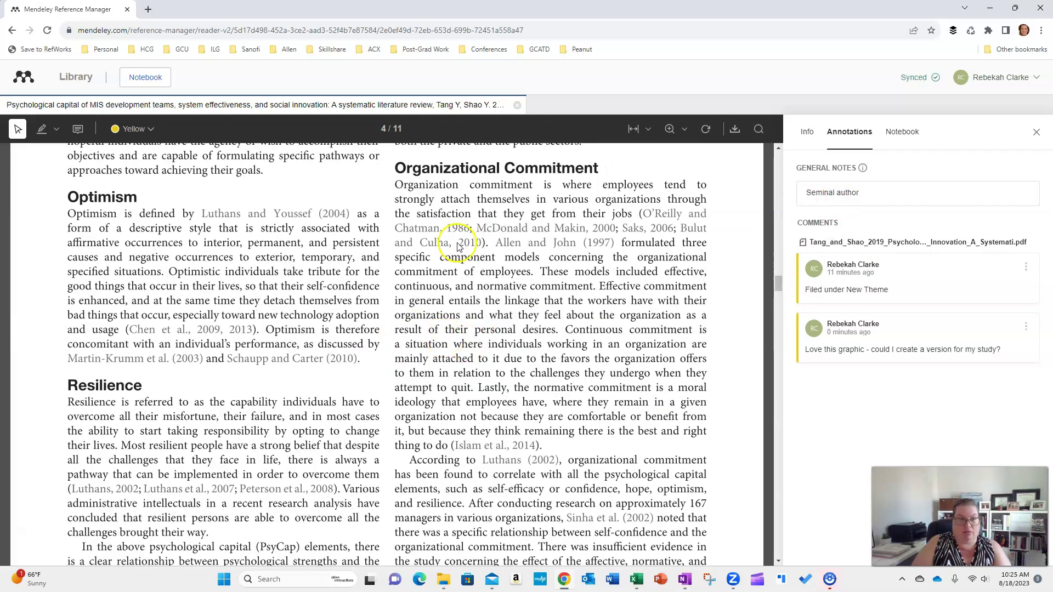
# Step: Return to All References with the Notebook panel listing Another New Theme, New Theme and Themes
pyautogui.scroll(-2, 457, 271)
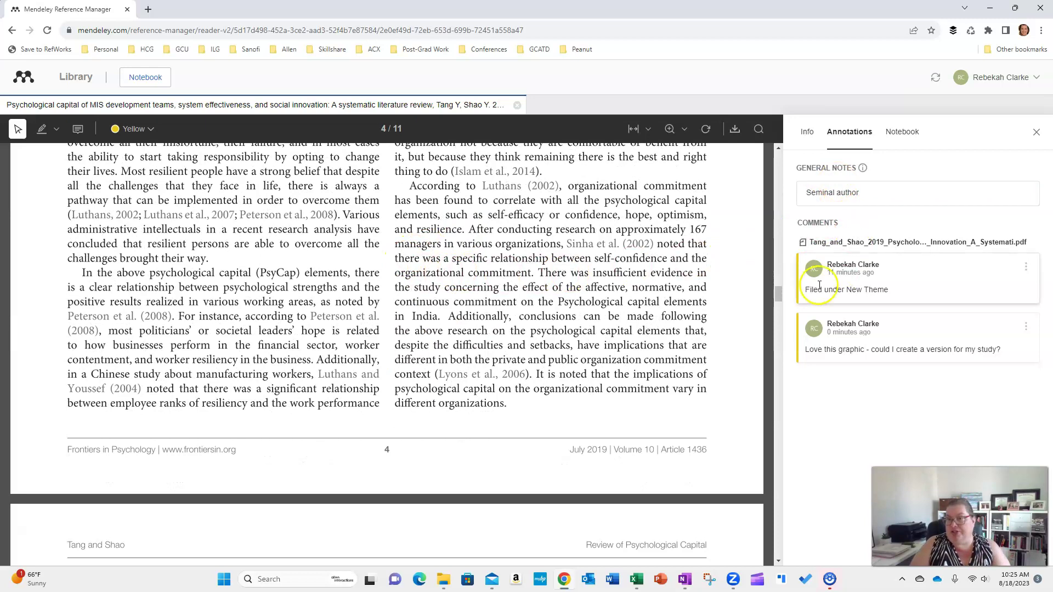
pyautogui.click(912, 133)
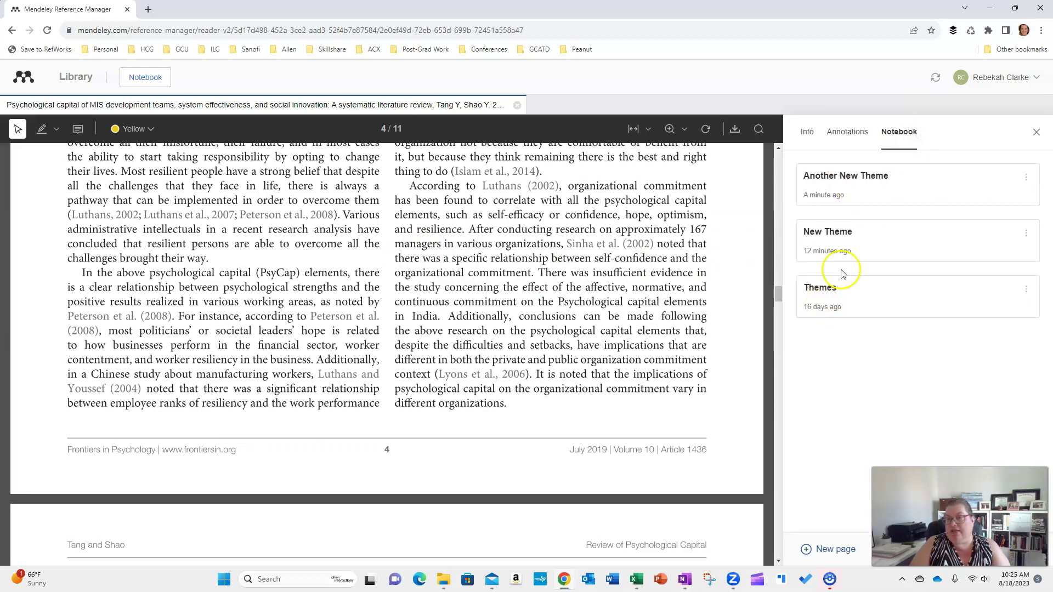
pyautogui.click(1036, 130)
pyautogui.click(75, 77)
pyautogui.click(146, 76)
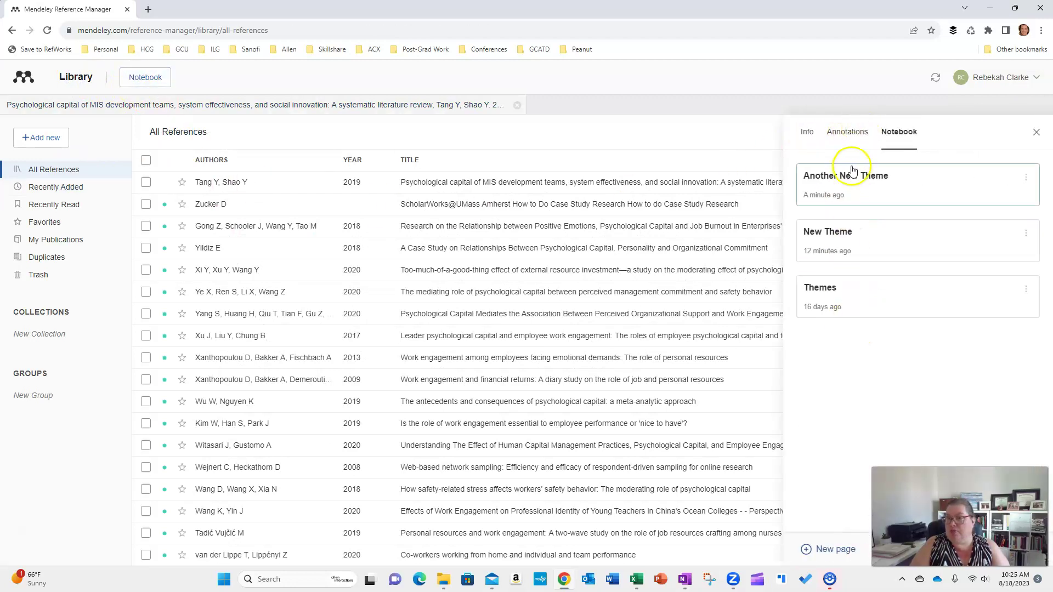
# Step: Open the Another New Theme notebook page and jump to its quoted Stadtler (2014) passage
pyautogui.click(842, 193)
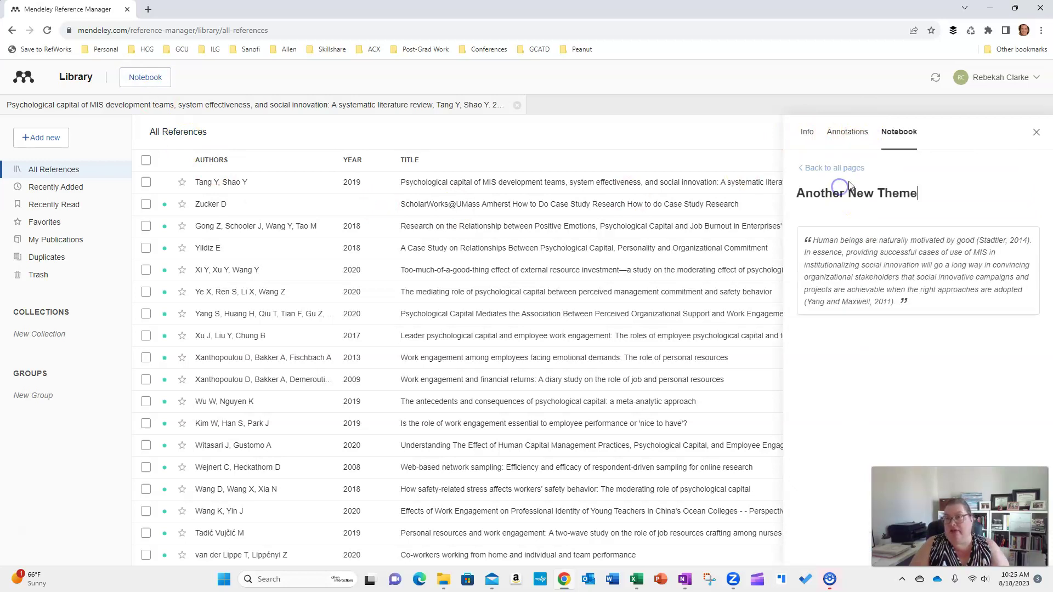
pyautogui.click(874, 264)
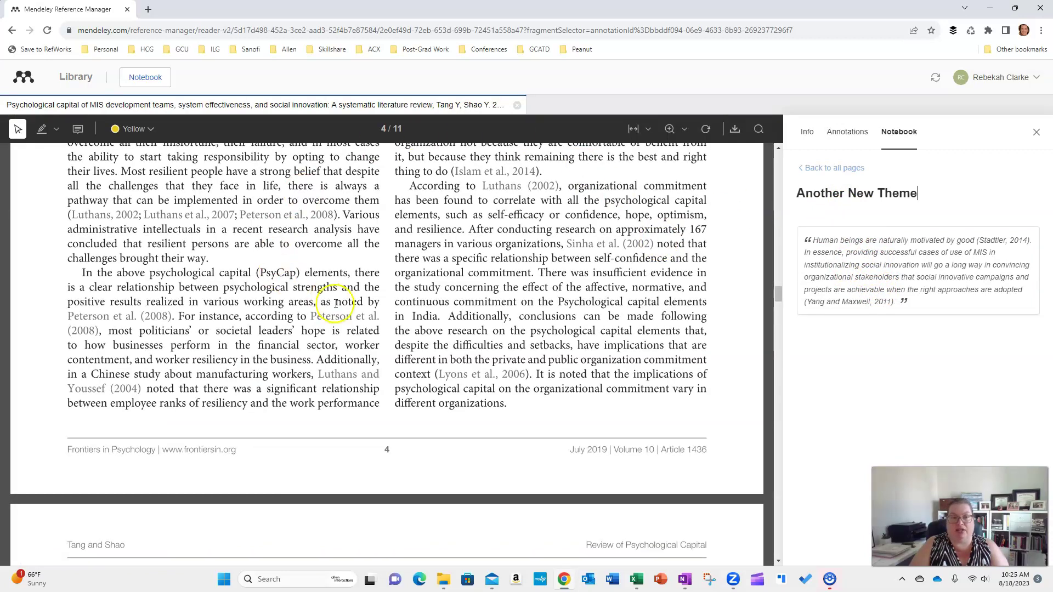
pyautogui.scroll(15, 311, 300)
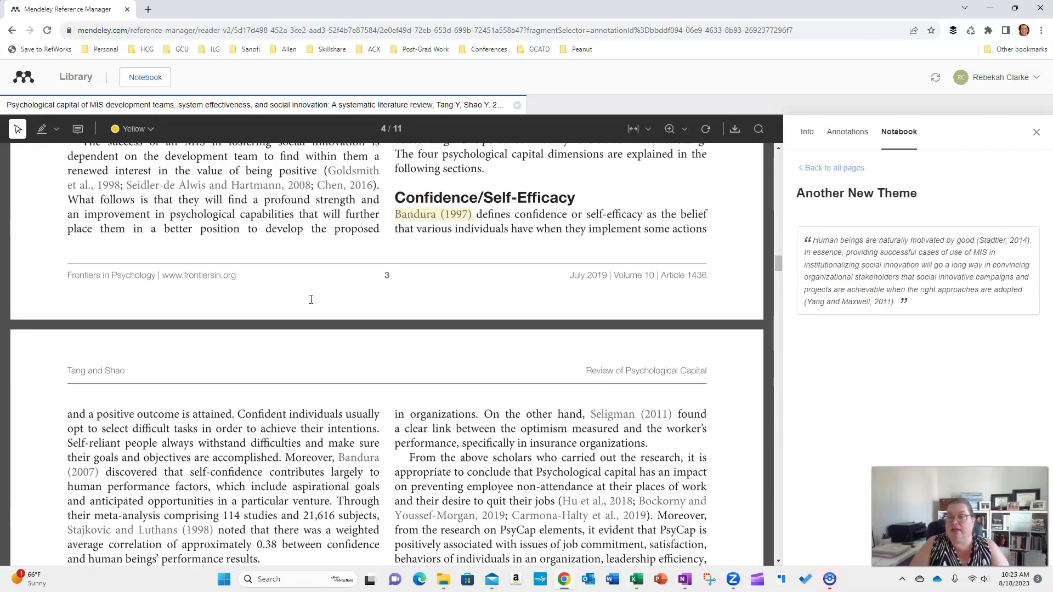
pyautogui.scroll(10, 311, 300)
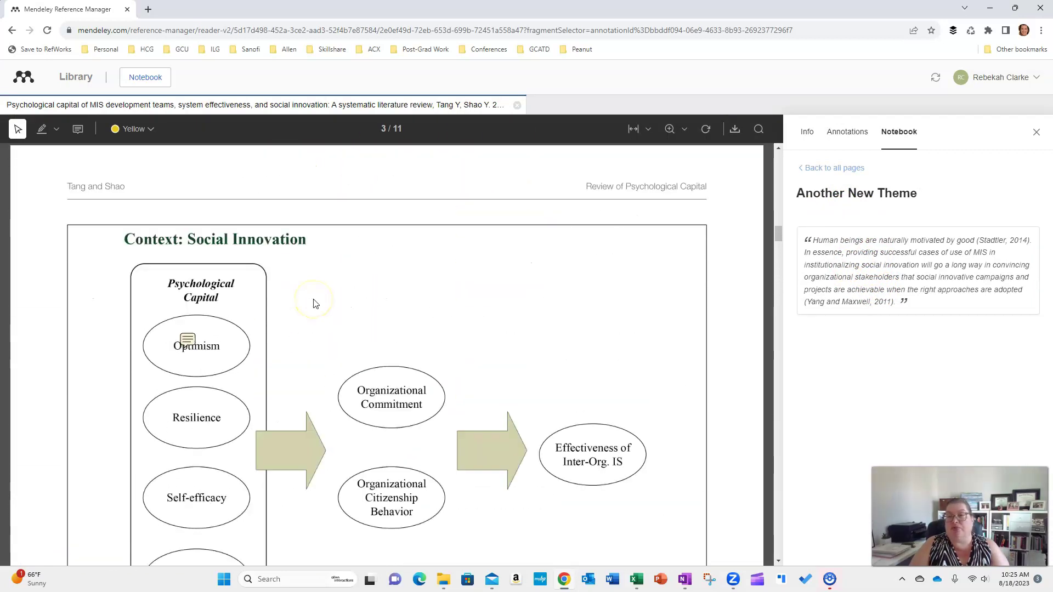
pyautogui.scroll(2, 315, 303)
# Step: Review the quoted motivation highlight, then return to All References beside the notebook page
pyautogui.click(692, 314)
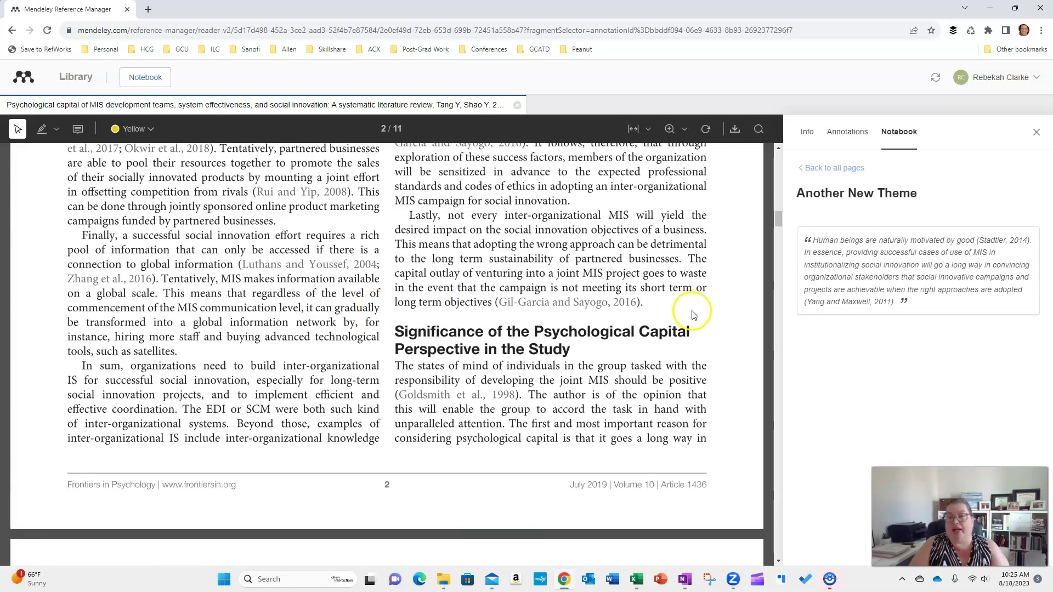
pyautogui.click(894, 278)
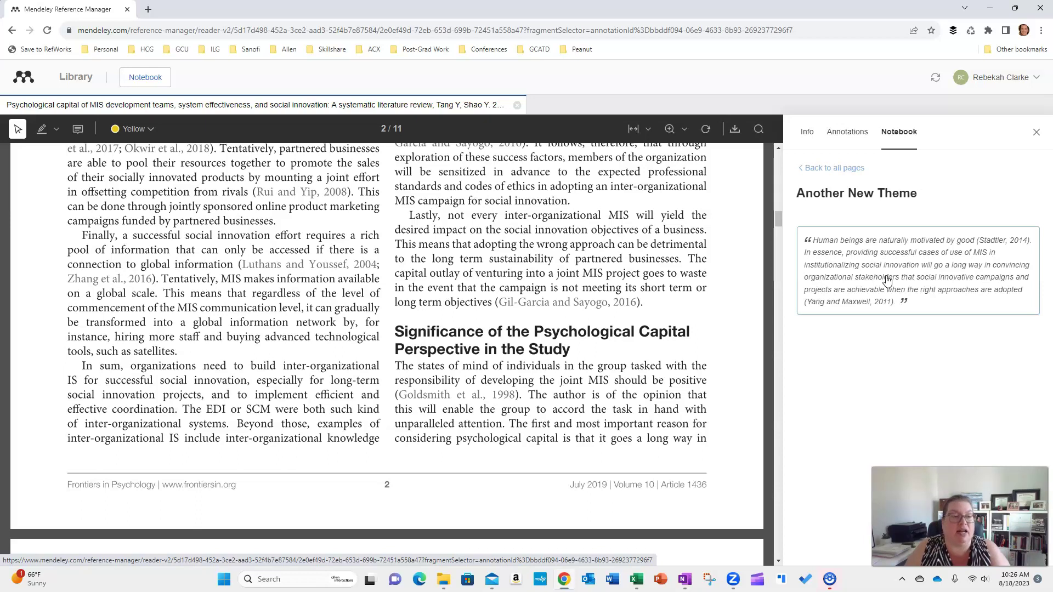
pyautogui.click(892, 271)
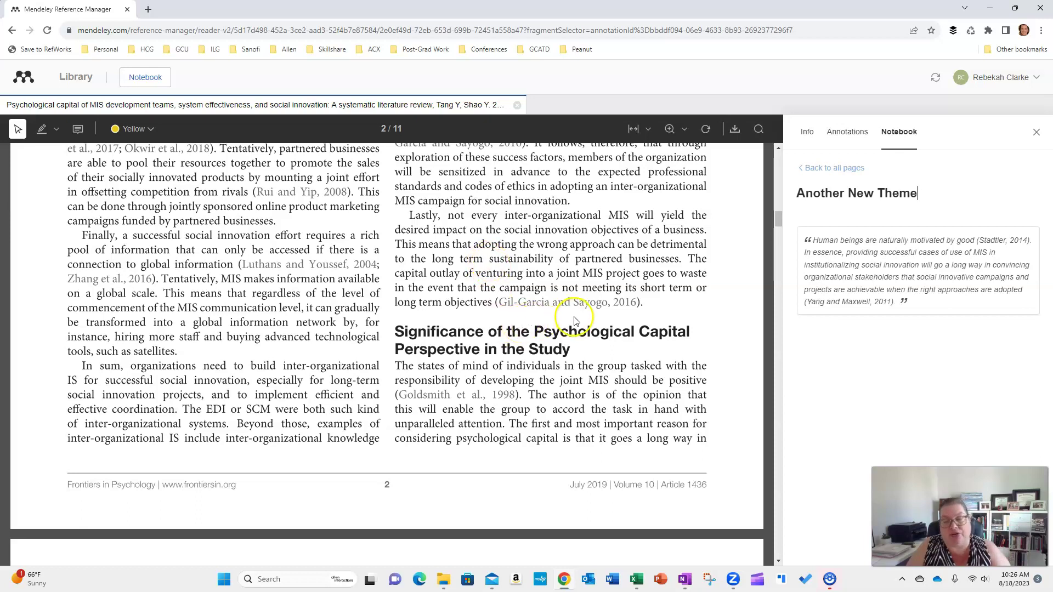
pyautogui.scroll(-3, 570, 317)
pyautogui.scroll(-4, 521, 305)
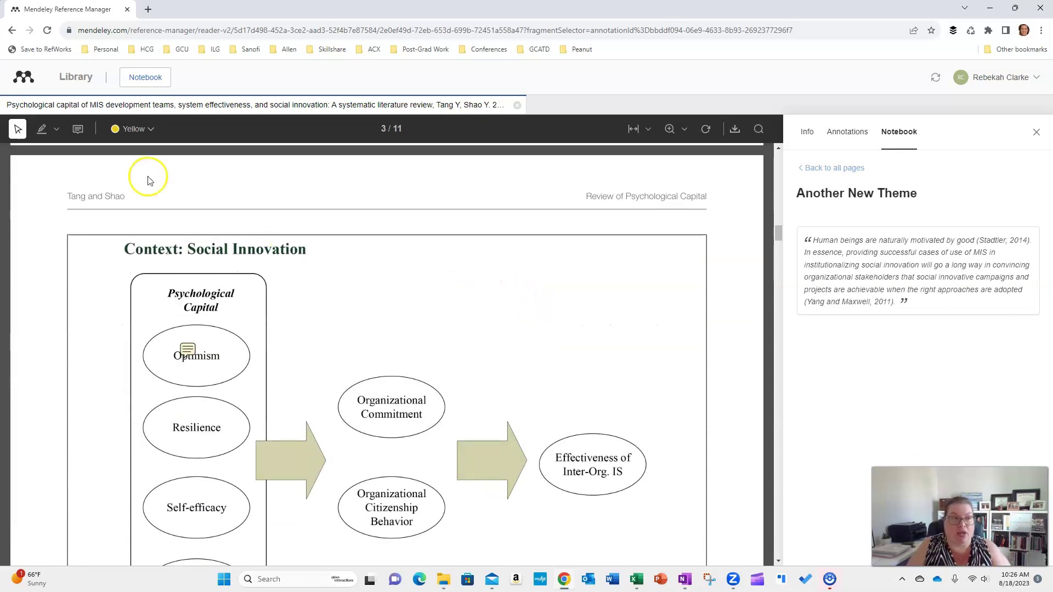
pyautogui.click(74, 77)
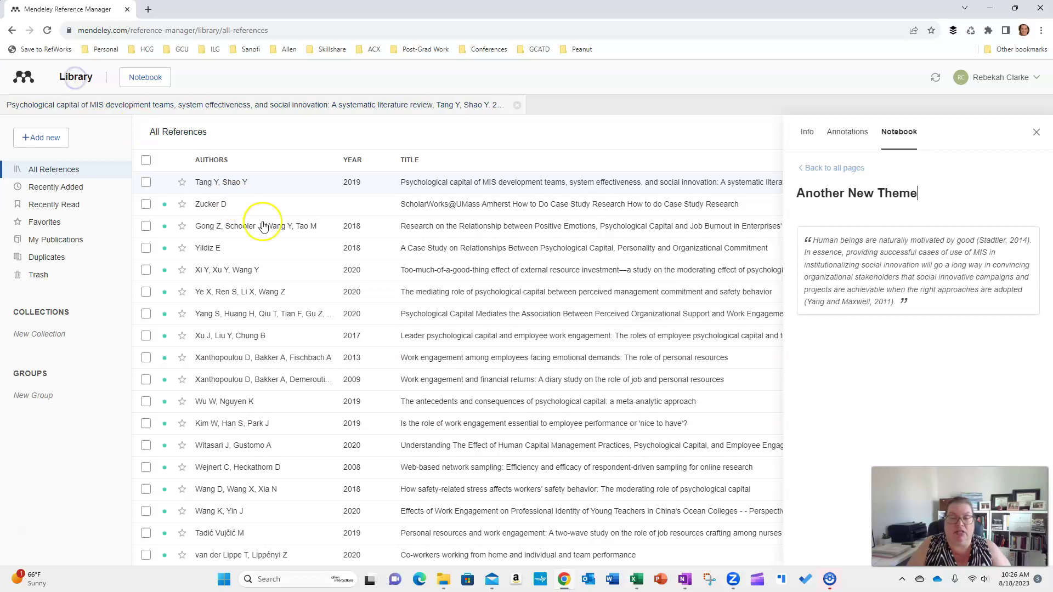
# Step: Close the Another New Theme notebook panel, leaving the All References list on its own
pyautogui.click(1036, 132)
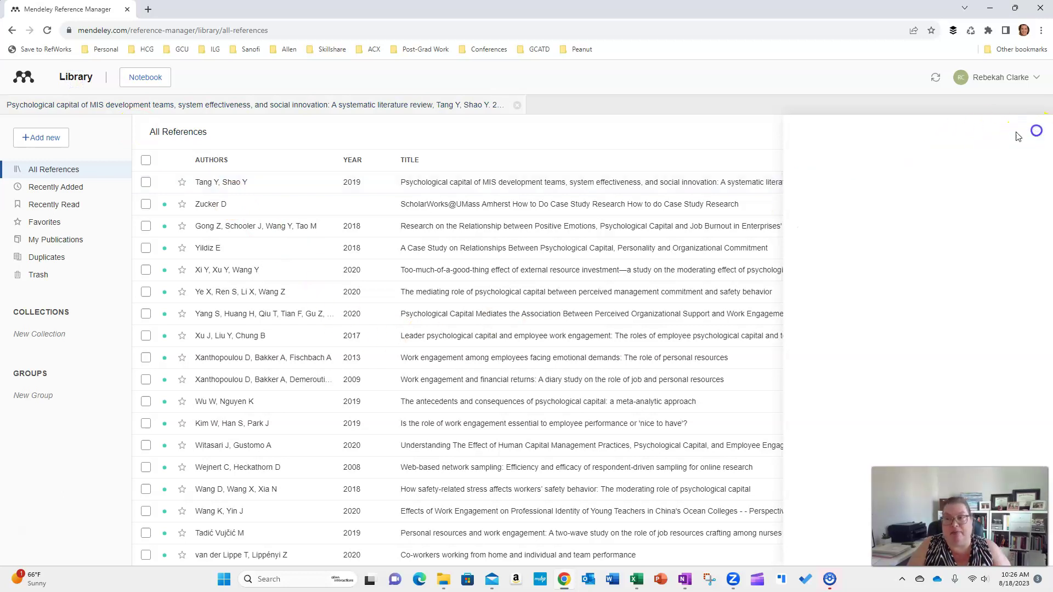